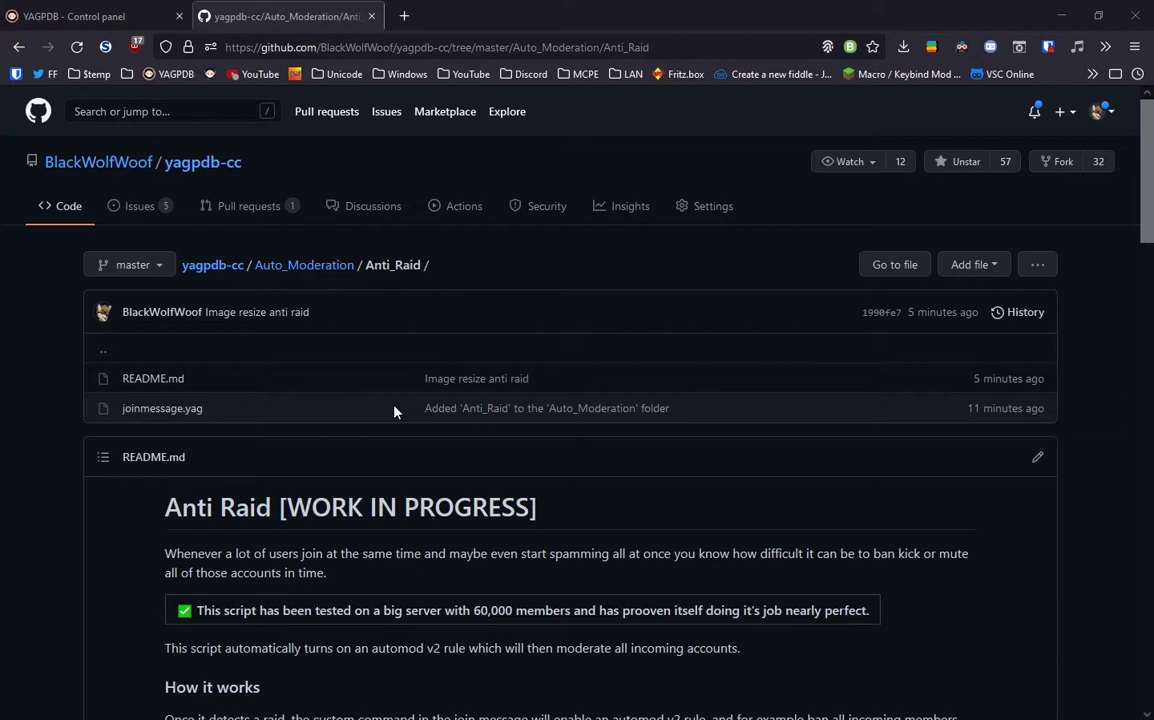
Go to the yagpdb-cc repository root and open the Anti_Raid folder inside Auto_Moderation
left_click_drag(164, 506, 274, 507)
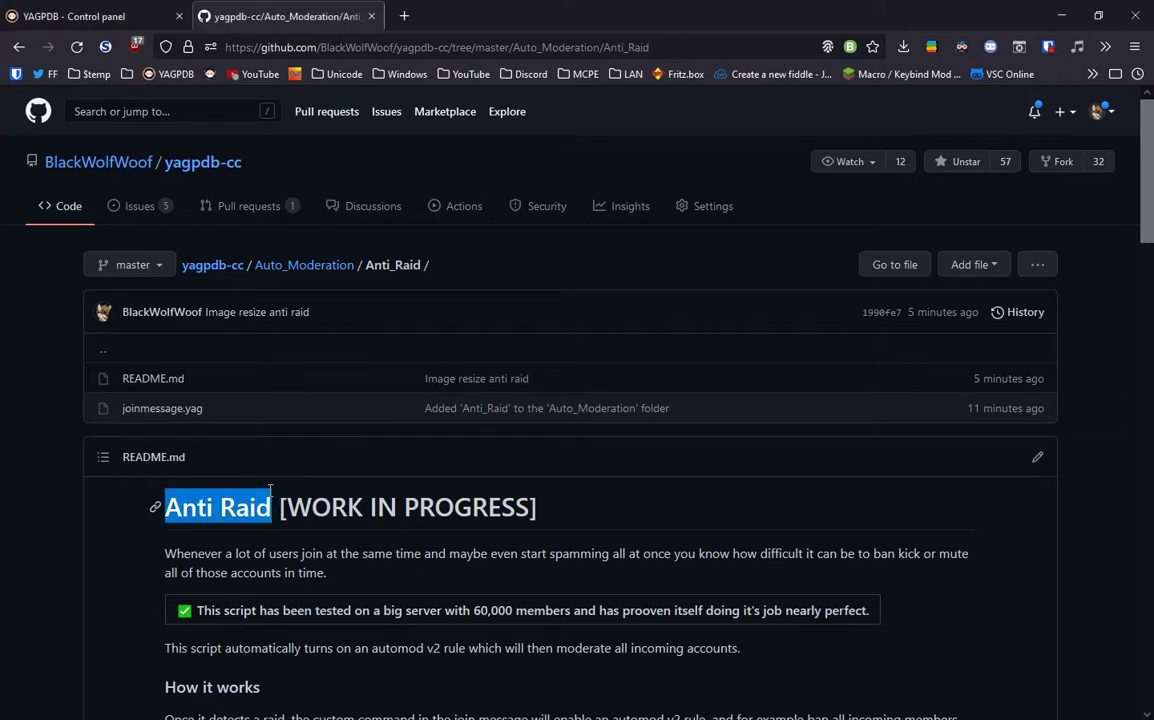
left_click(213, 265)
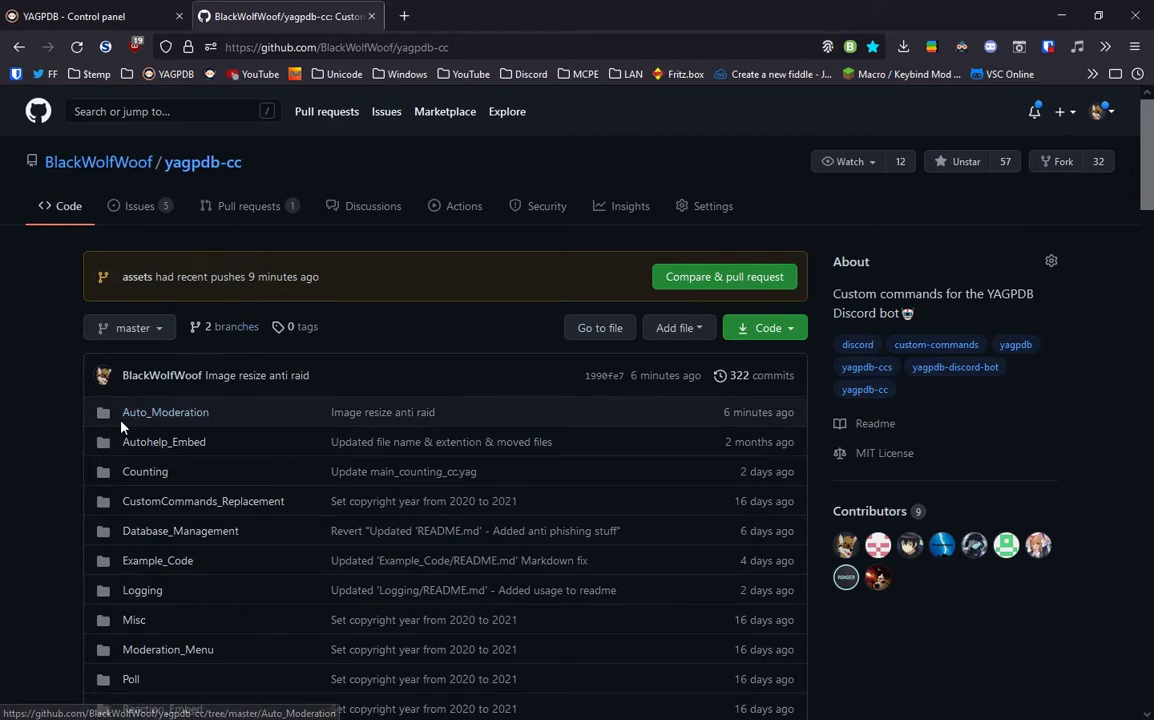
left_click(146, 417)
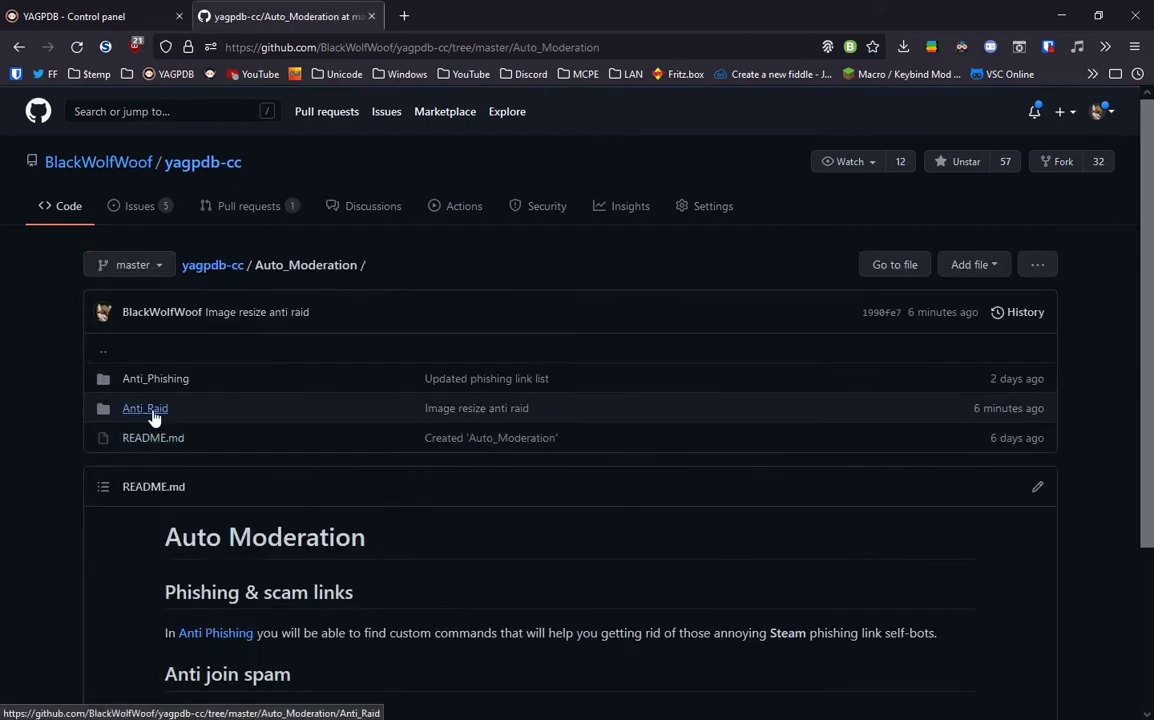
left_click(152, 412)
Skim the Anti Raid README from its introduction through the example screenshots
scroll(160, 460, "down", 4)
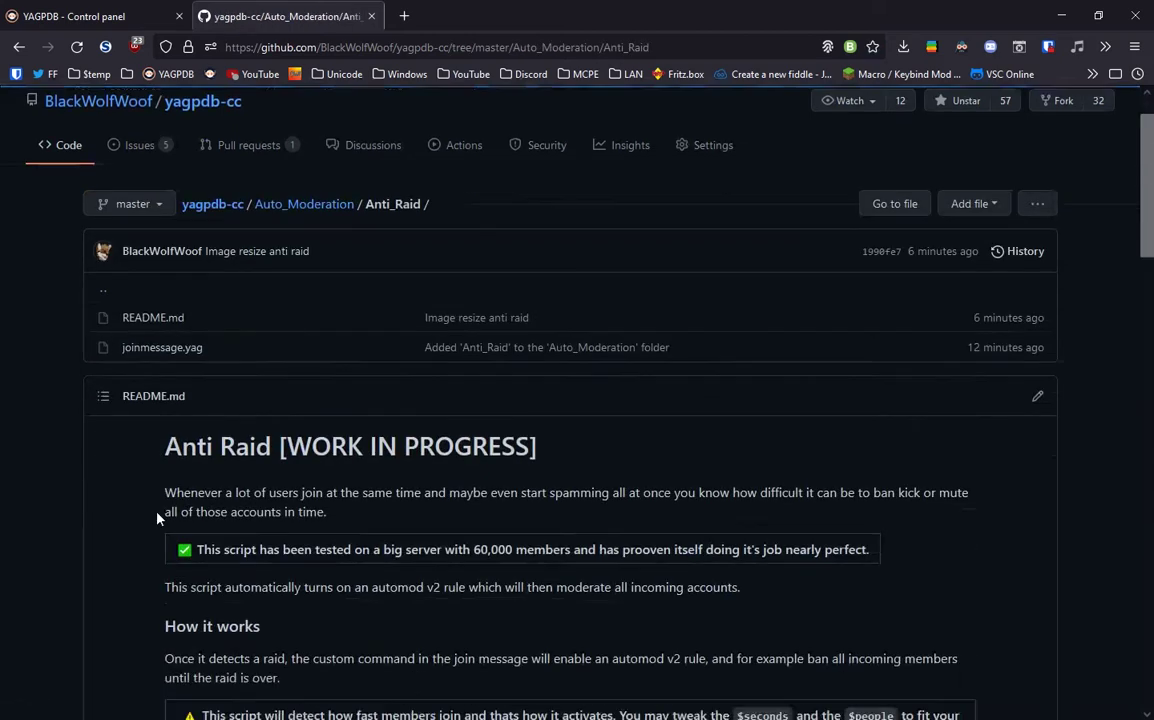
left_click_drag(164, 180, 224, 228)
left_click_drag(313, 277, 728, 589)
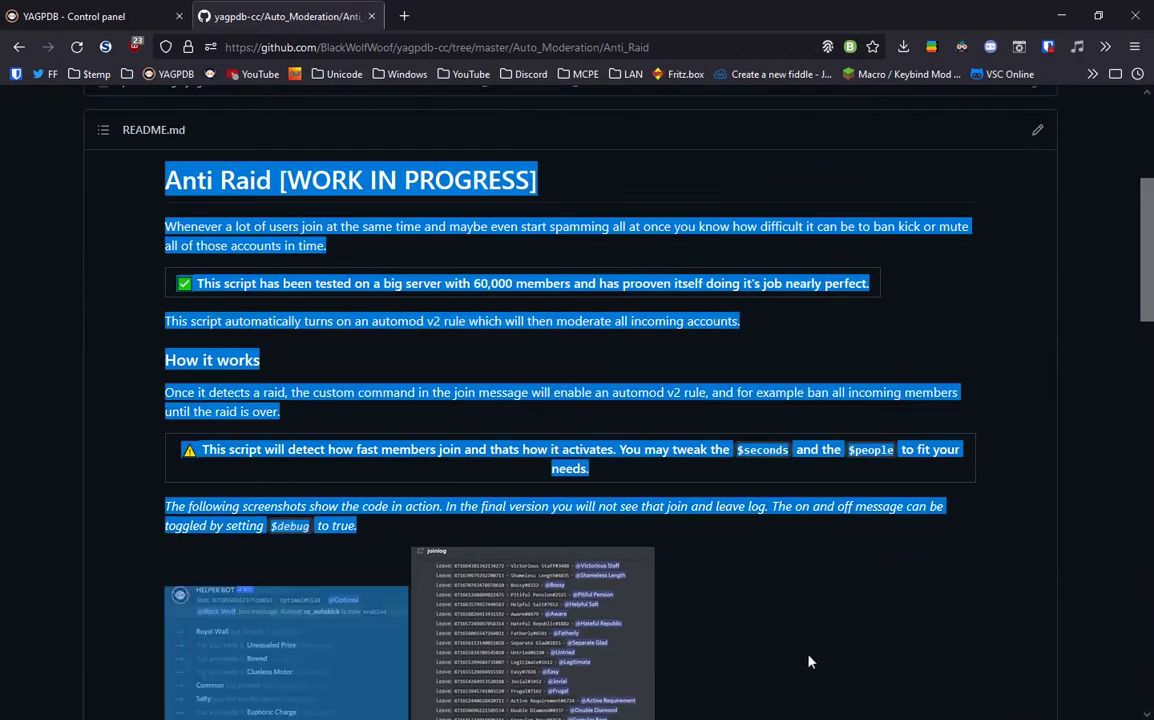
left_click(730, 590)
scroll(693, 563, "down", 15)
scroll(624, 528, "up", 15)
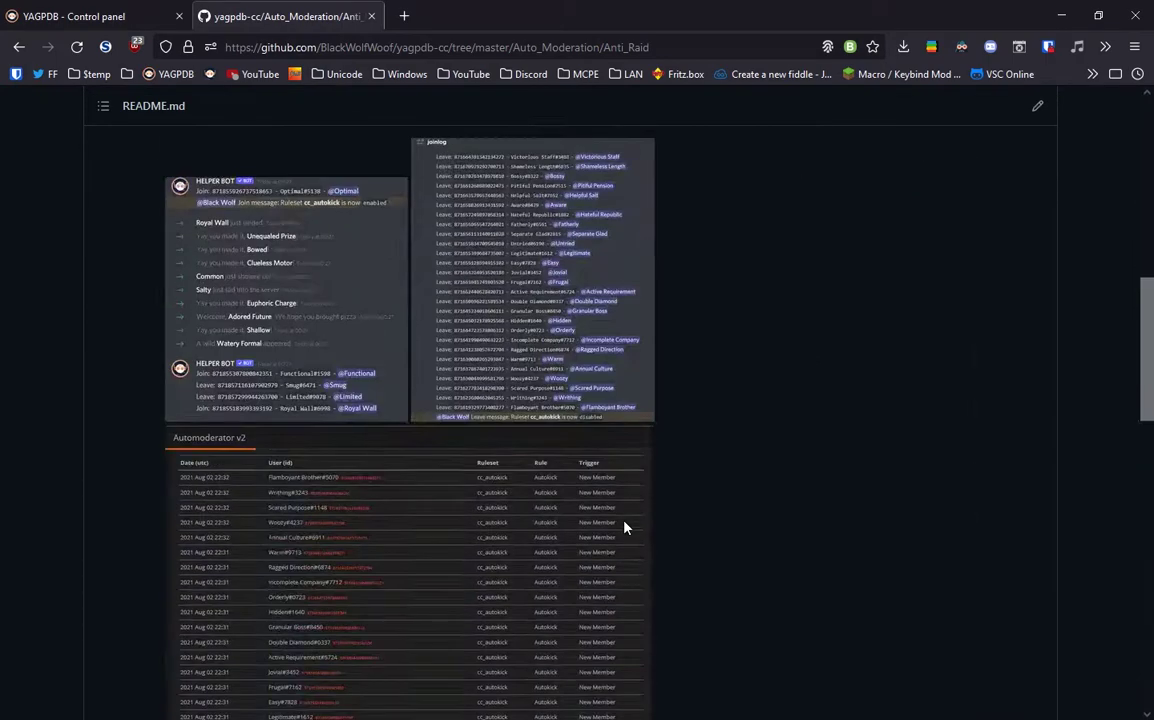
scroll(624, 528, "up", 1)
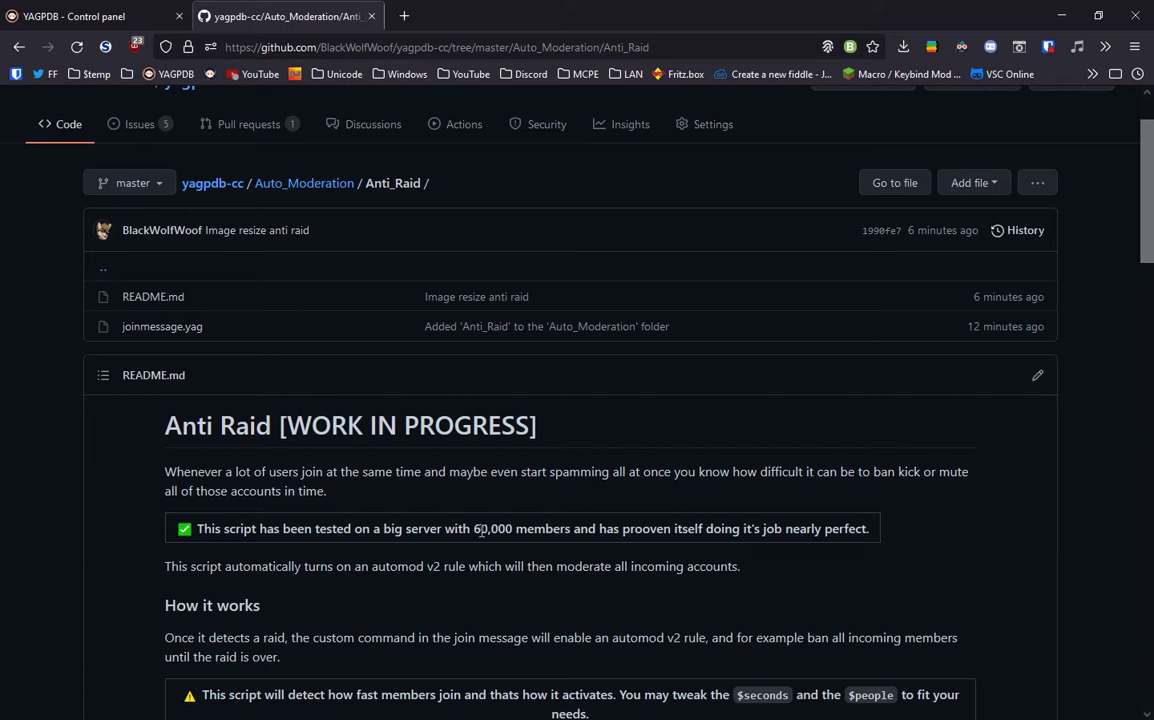
Read the README's testing note and the How it works section, focusing on the $seconds and $people variables
left_click_drag(473, 527, 513, 528)
left_click(509, 562)
scroll(499, 575, "down", 4)
scroll(520, 590, "up", 3)
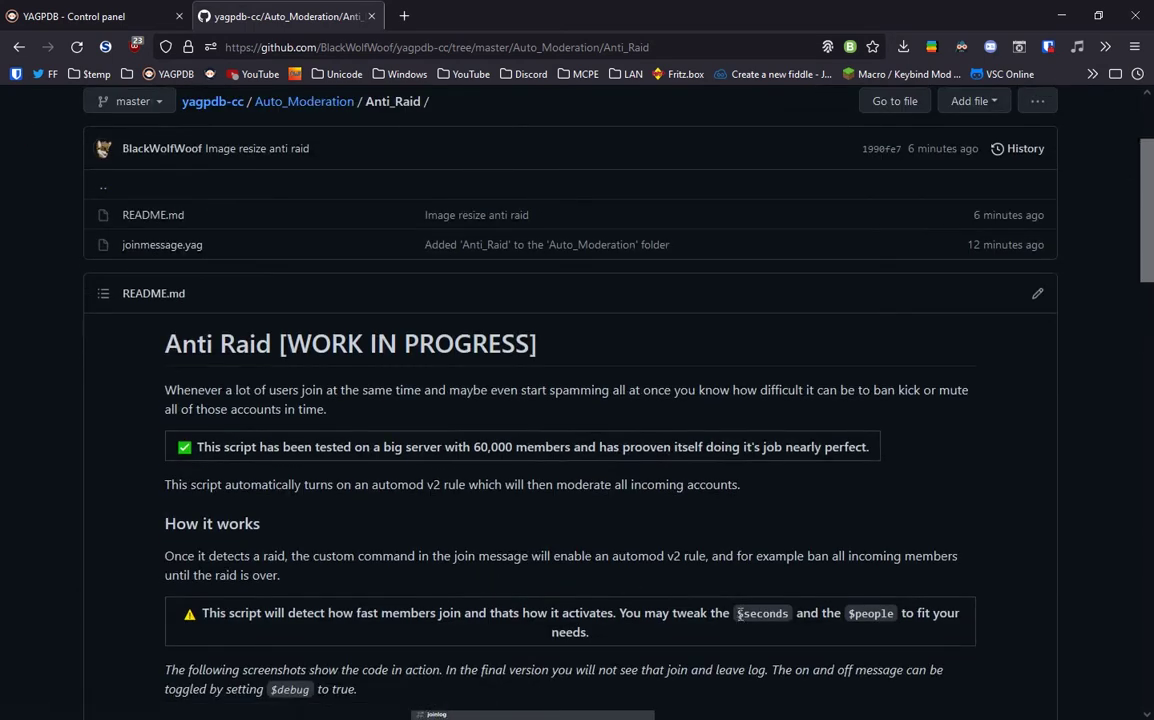
left_click_drag(738, 614, 892, 614)
left_click_drag(737, 614, 789, 614)
left_click(789, 617)
double_click(787, 615)
left_click(790, 615)
scroll(585, 285, "down", 5)
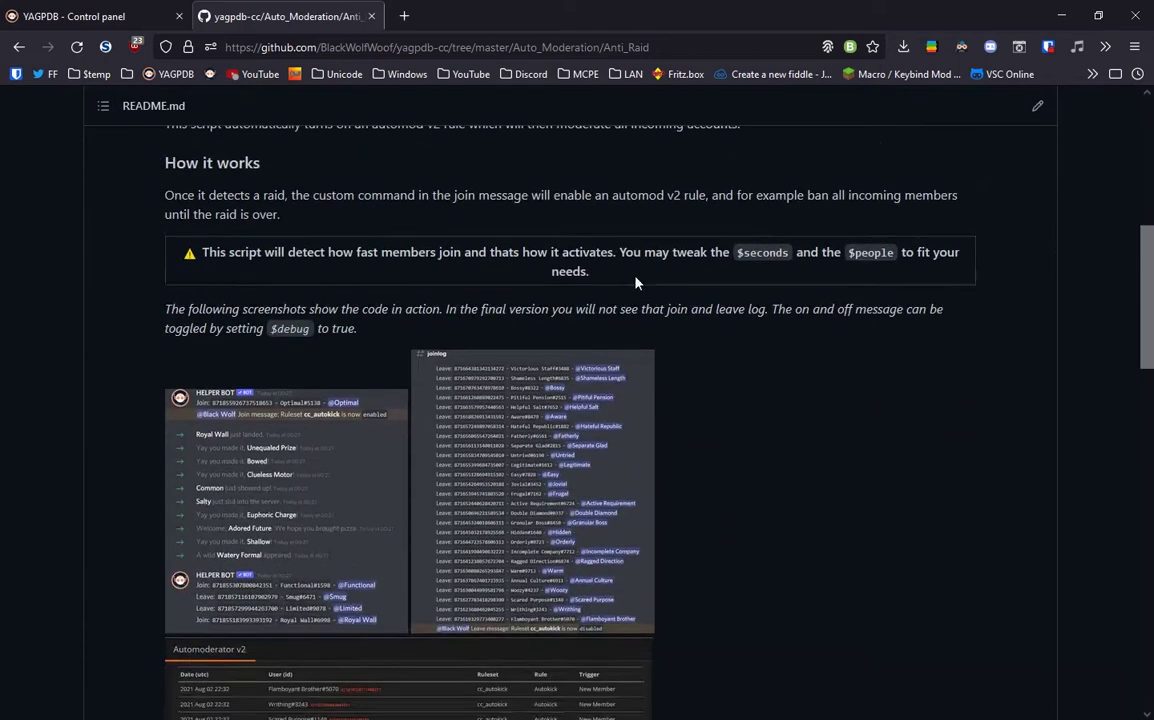
View the README's example images antiraid_on.png, antiraid_off.png and antiraid_cp.png at full size, then return to the README
left_click_drag(72, 343, 543, 685)
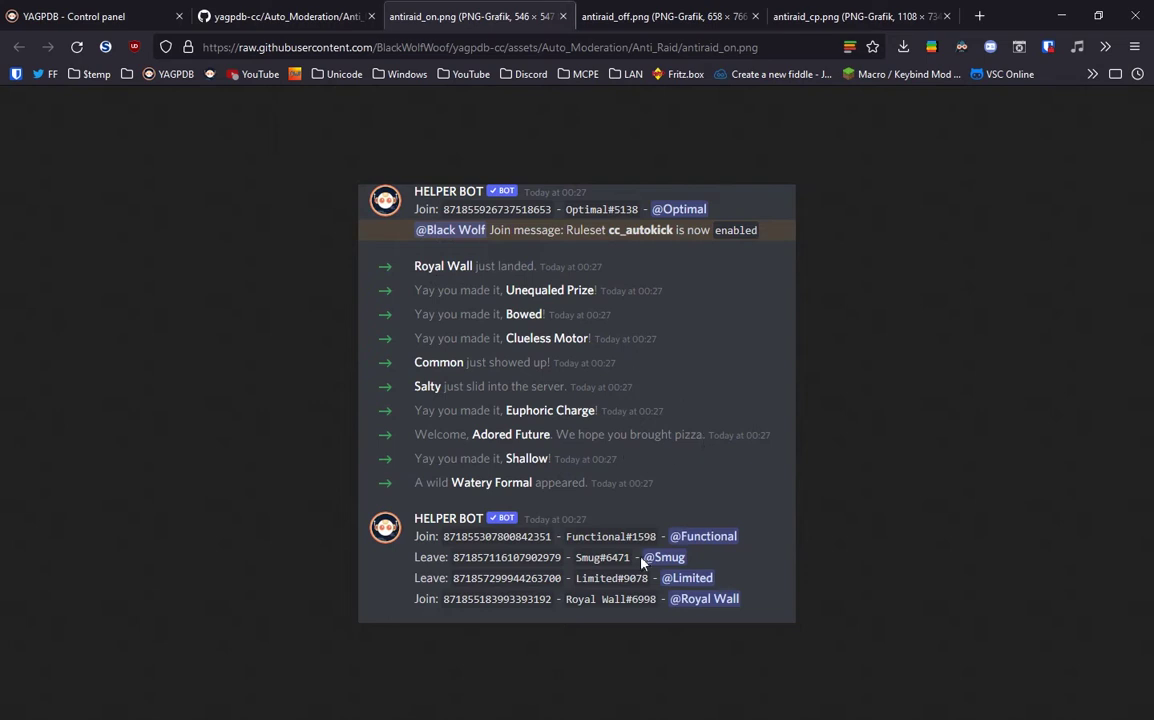
left_click(585, 15)
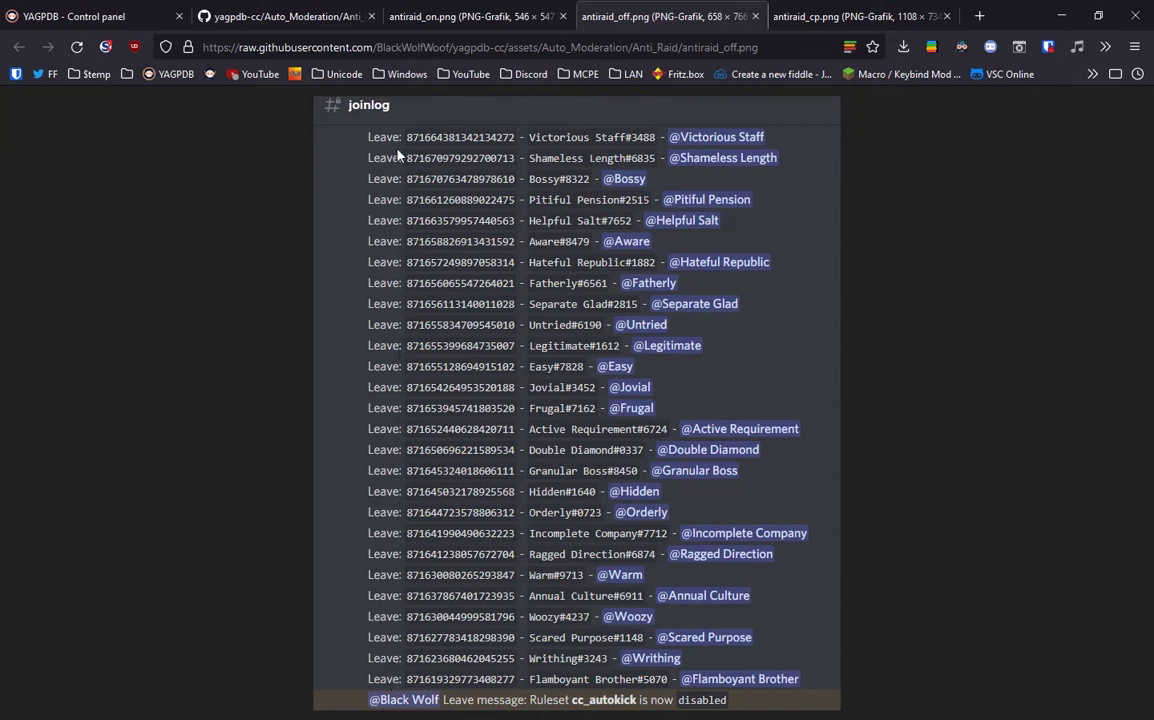
left_click(855, 14)
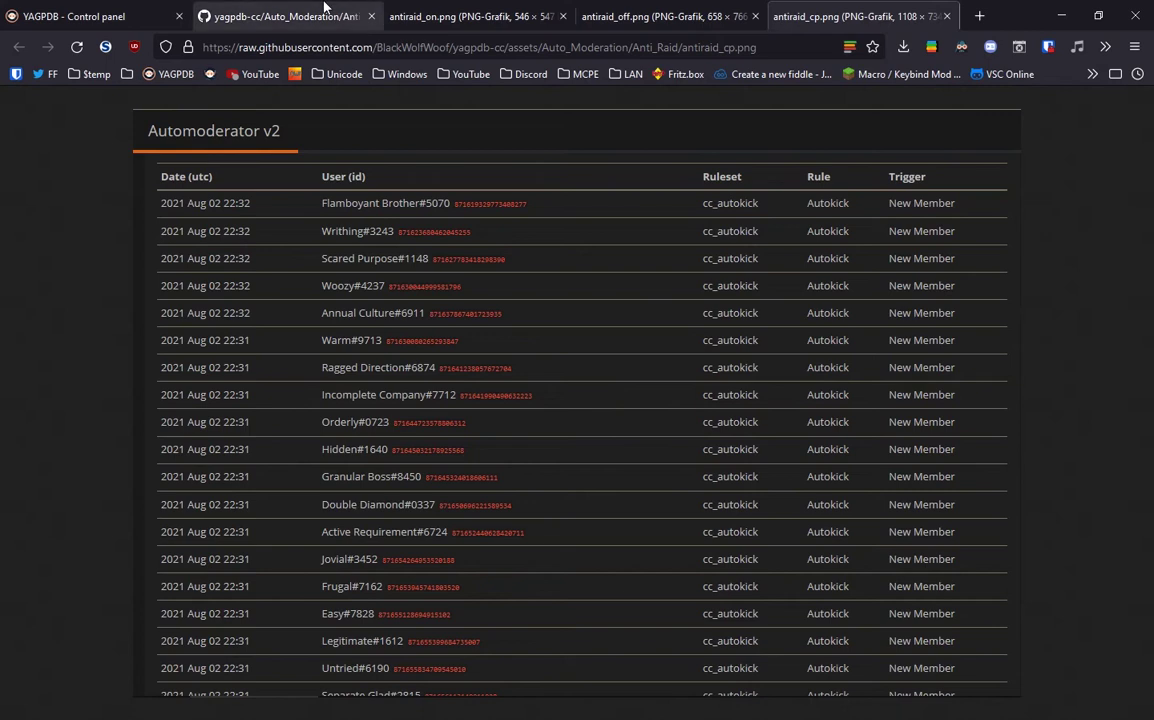
left_click(284, 14)
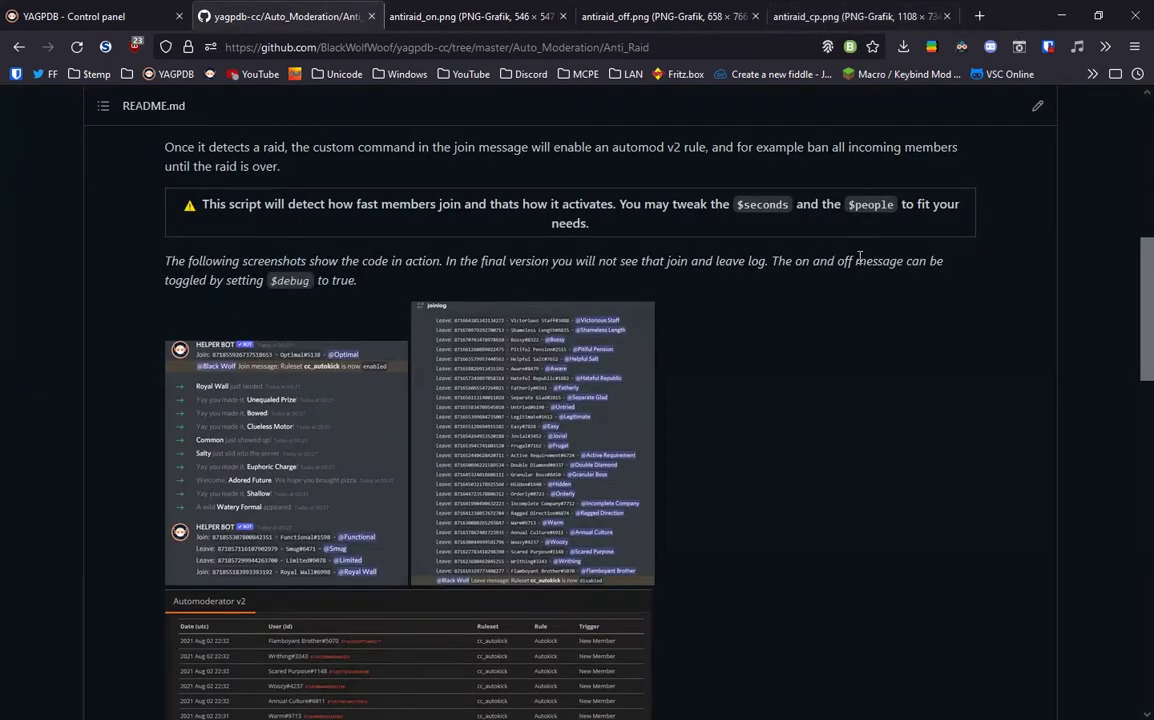
Review the README's Setup & Requirements section, including the video note, the code download link and the automod v2 instructions
scroll(806, 305, "down", 5)
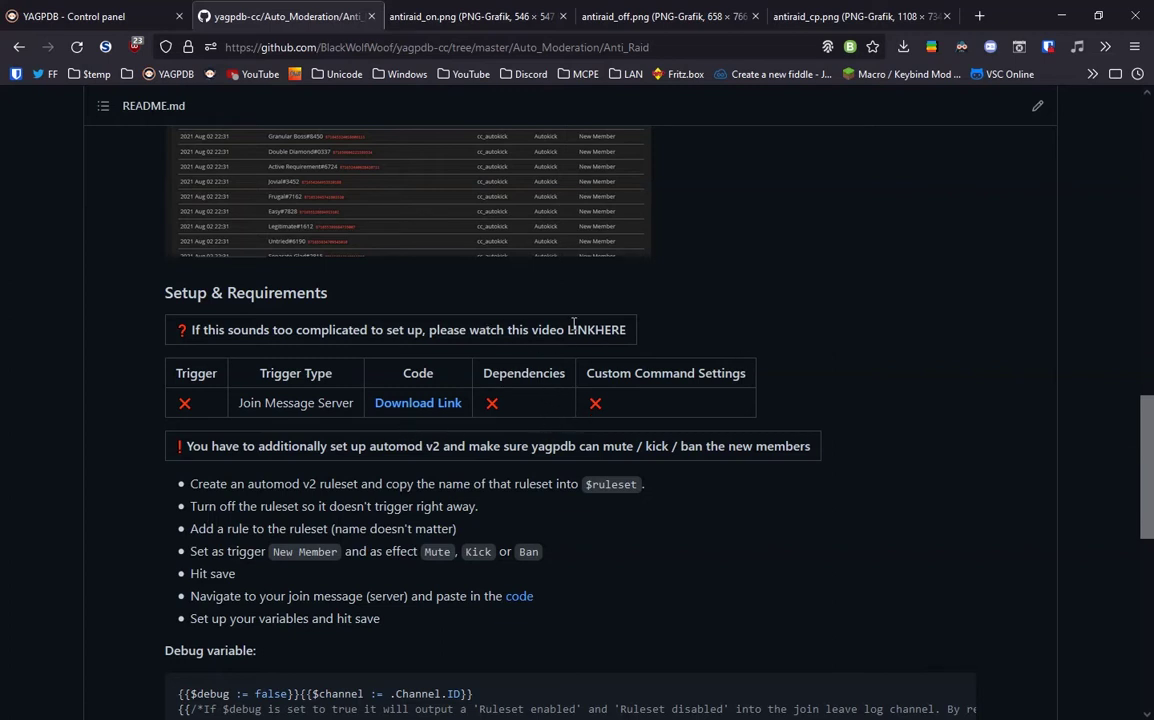
left_click_drag(567, 330, 663, 336)
left_click(642, 336)
scroll(215, 310, "down", 2)
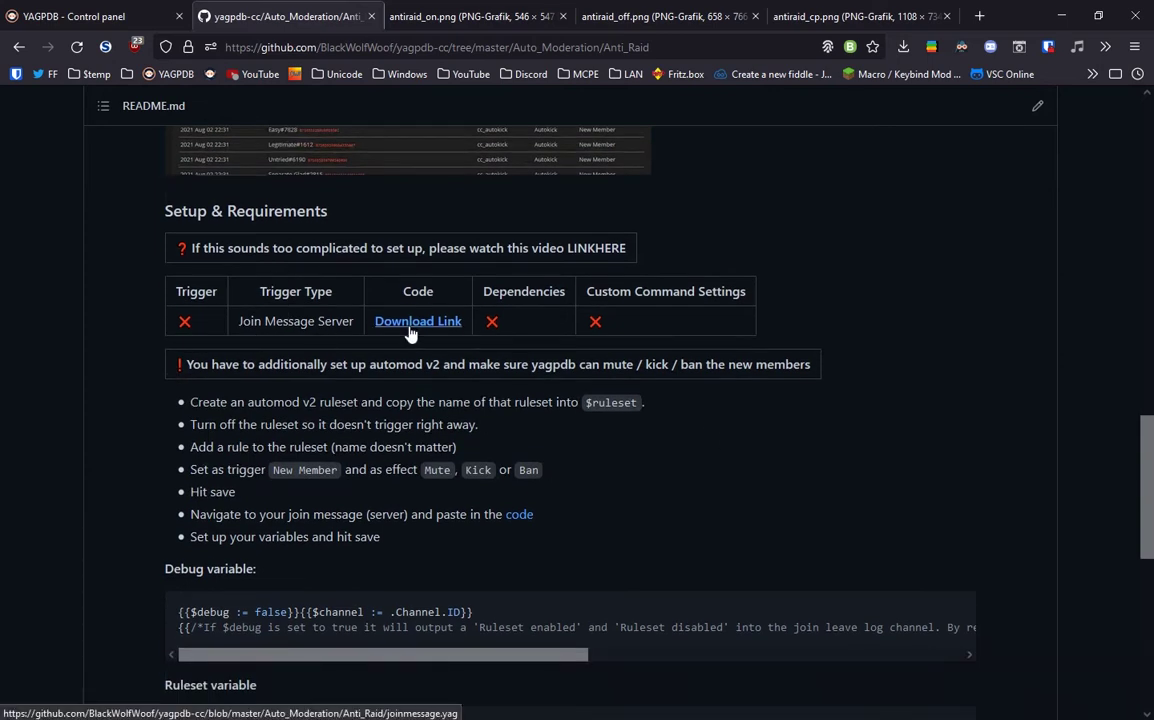
scroll(409, 332, "up", 5)
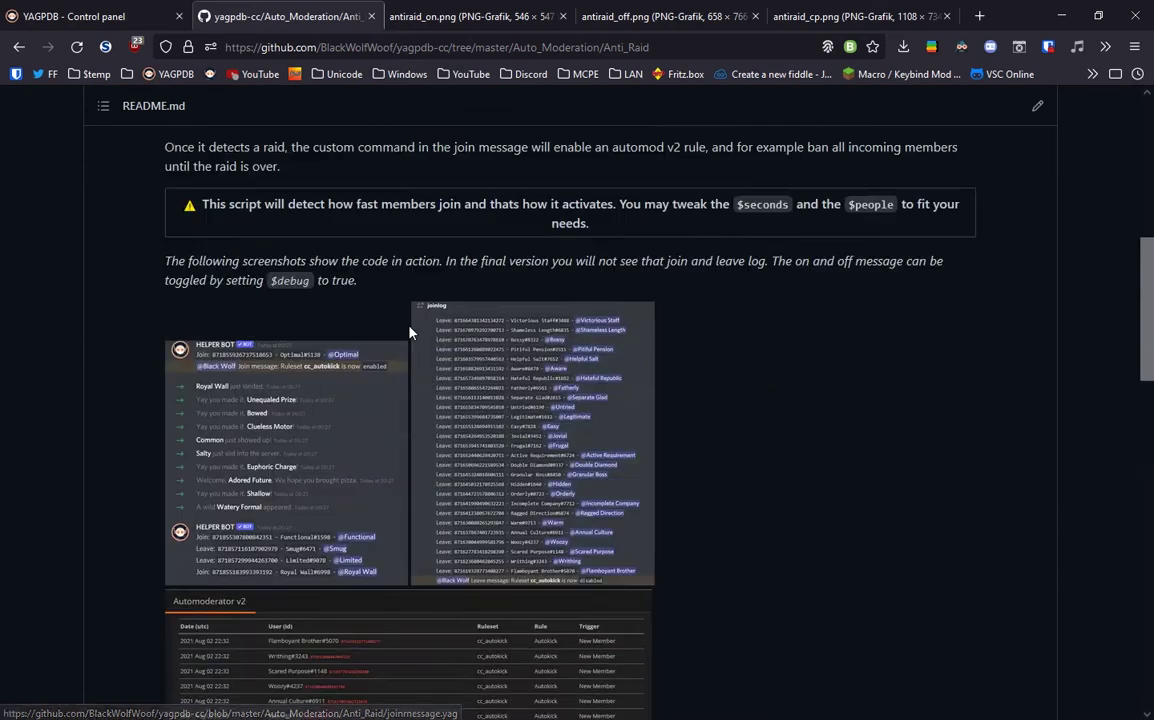
scroll(419, 374, "down", 4)
scroll(393, 414, "up", 15)
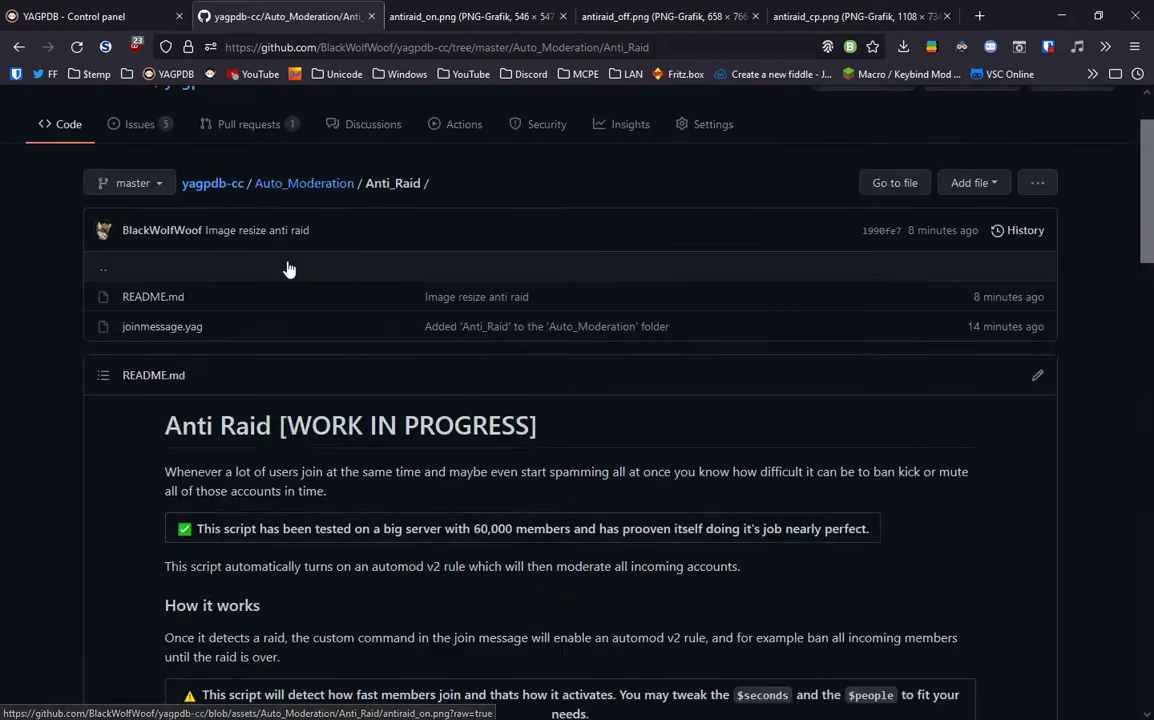
Open the raw version of joinmessage.yag and copy its entire code
left_click(162, 410)
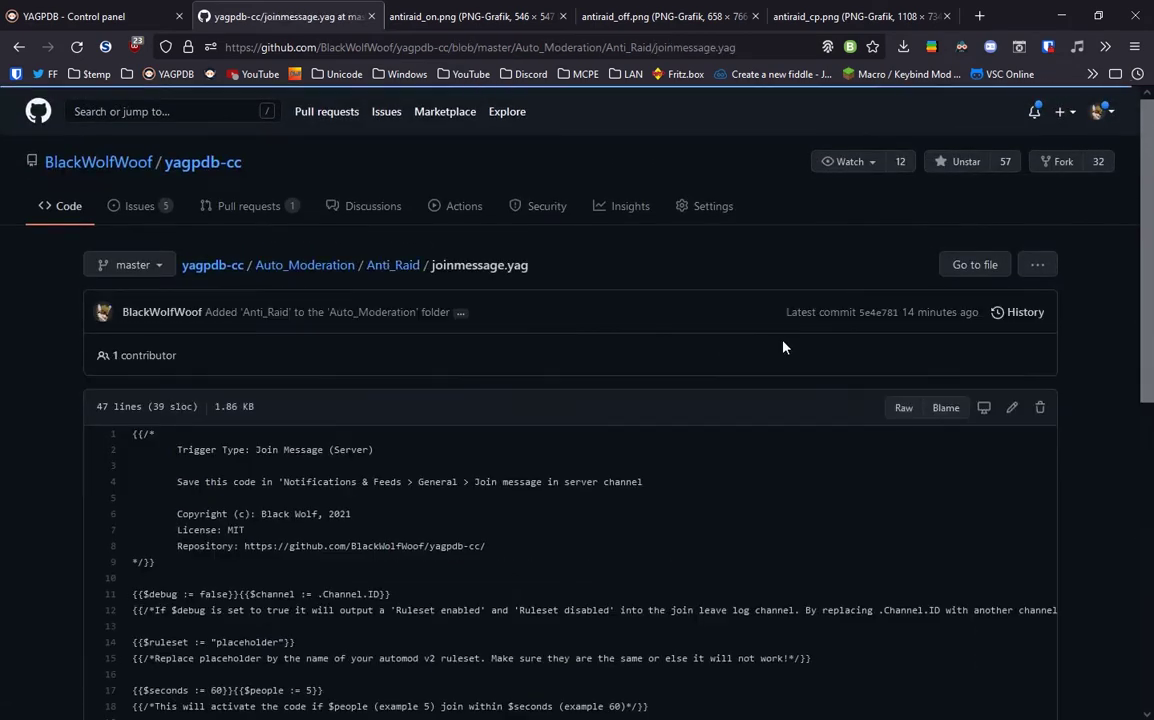
left_click(903, 409)
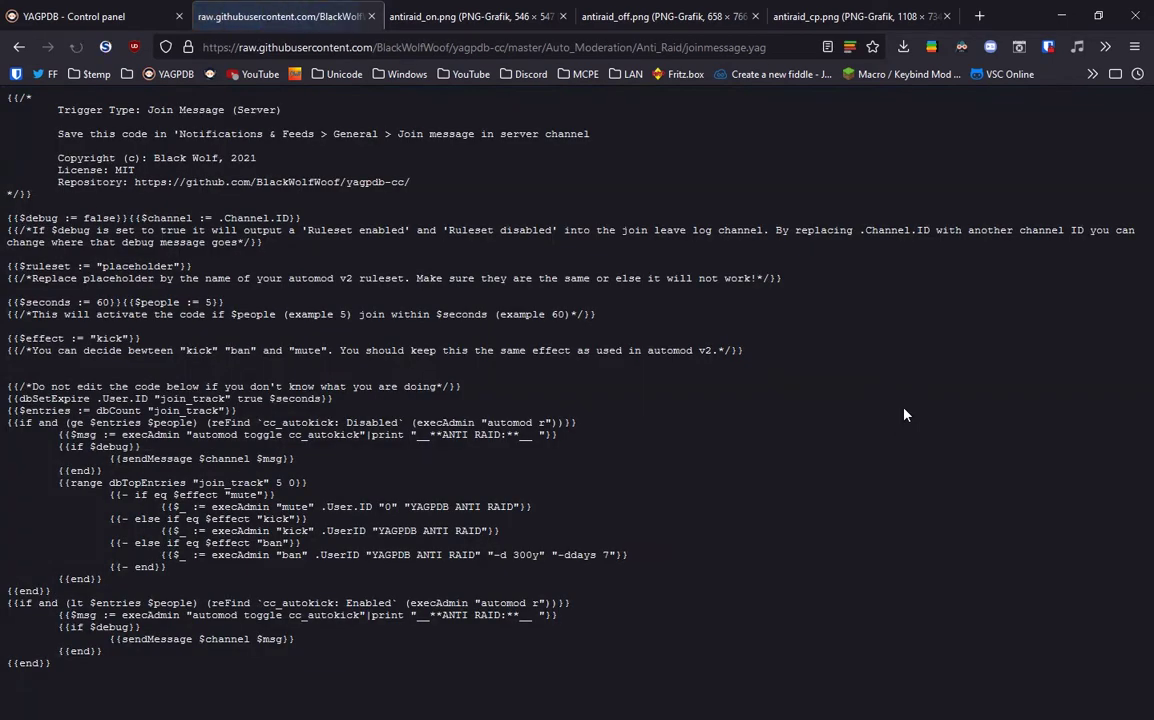
right_click(185, 316)
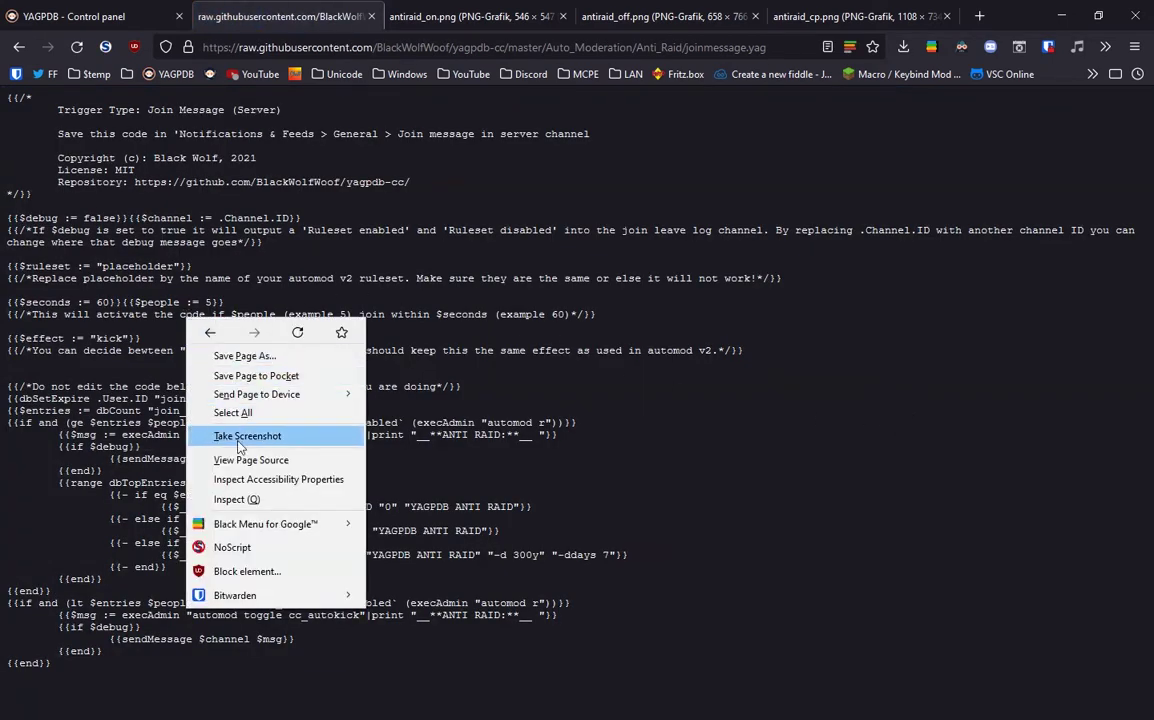
left_click(225, 411)
right_click(128, 237)
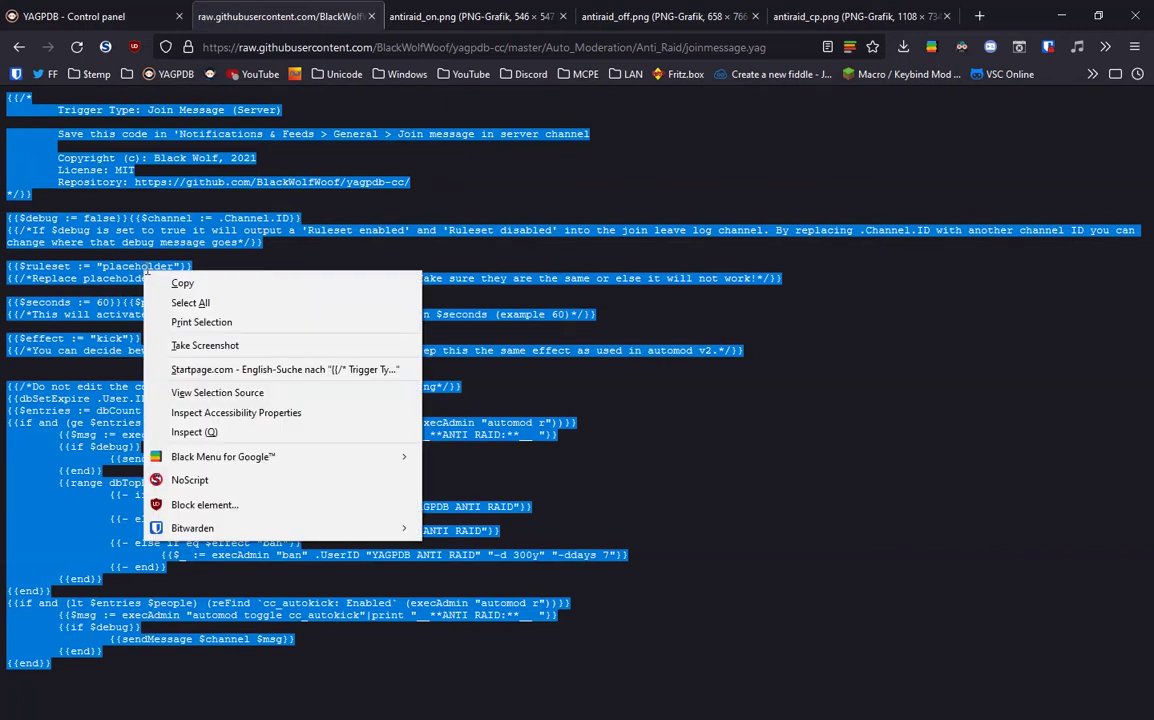
left_click(201, 263)
In the YAGPDB control panel, enable the join message in server channel and choose #general as its channel
key("ctrl+shift+Tab")
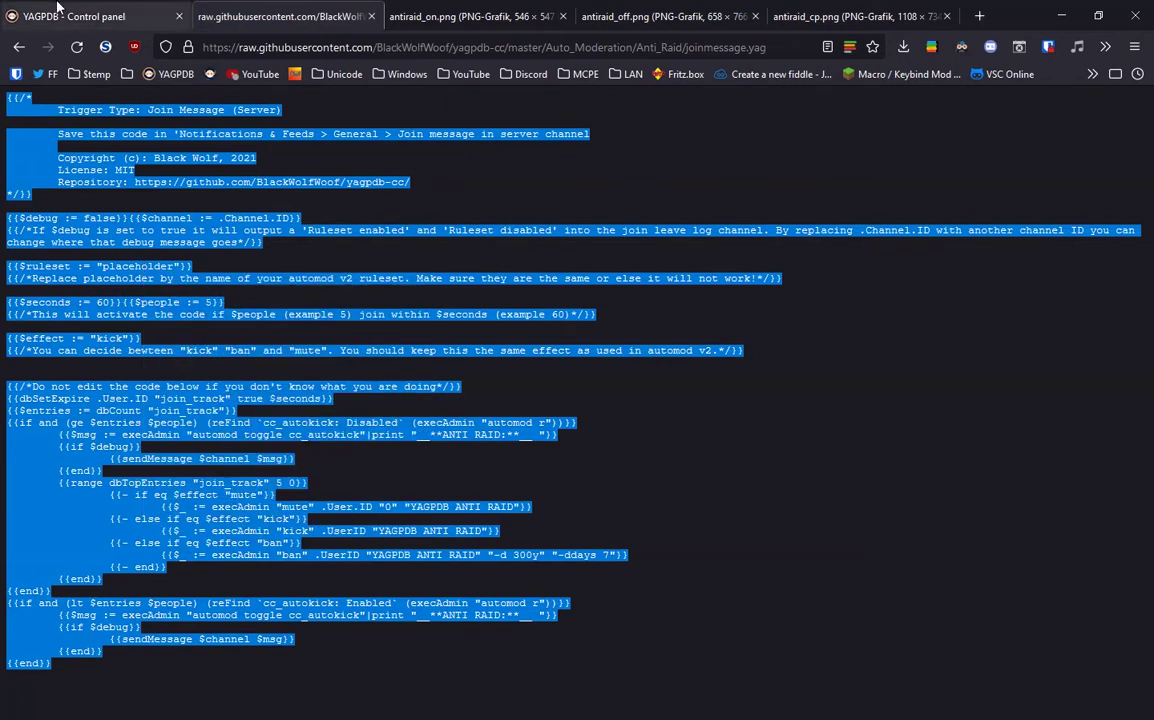
scroll(273, 322, "up", 4)
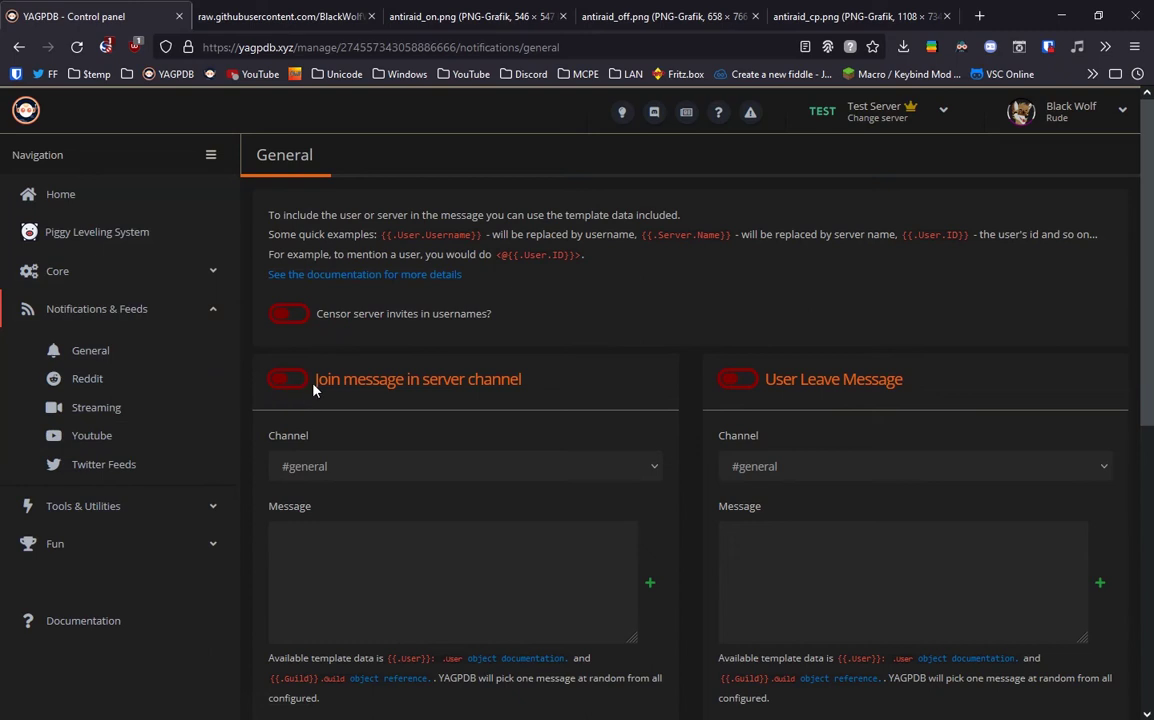
left_click_drag(315, 381, 520, 381)
left_click(408, 397)
left_click(287, 379)
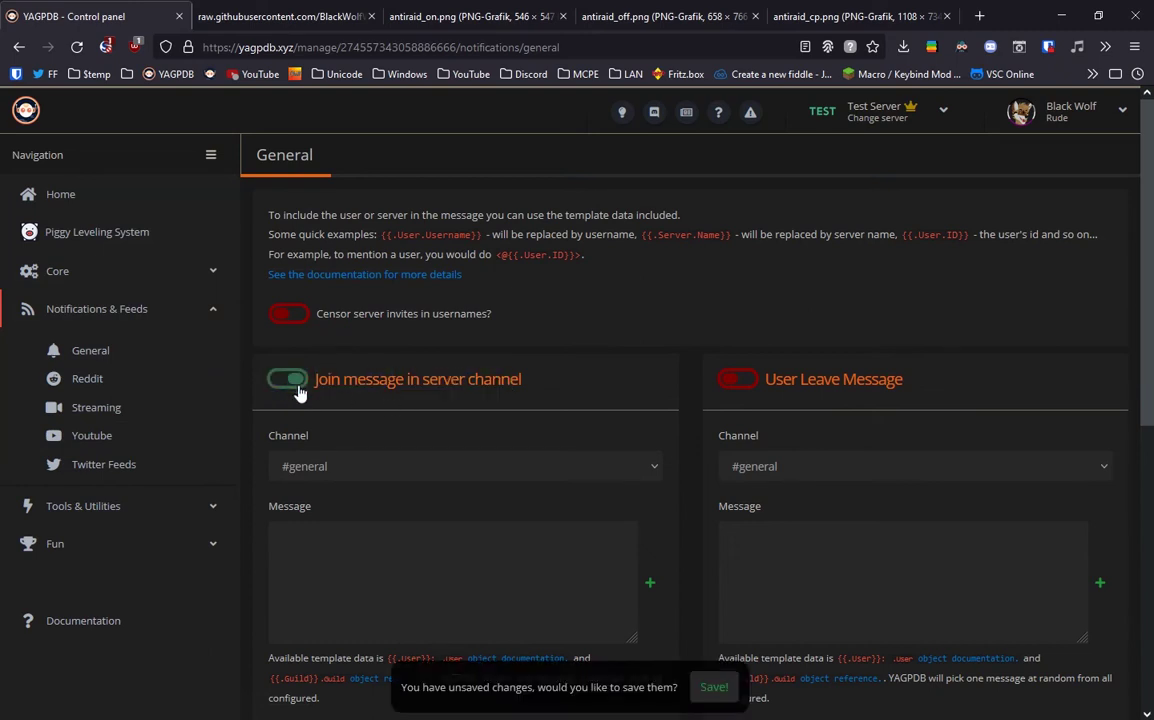
scroll(437, 384, "down", 1)
left_click(437, 384)
scroll(549, 224, "down", 2)
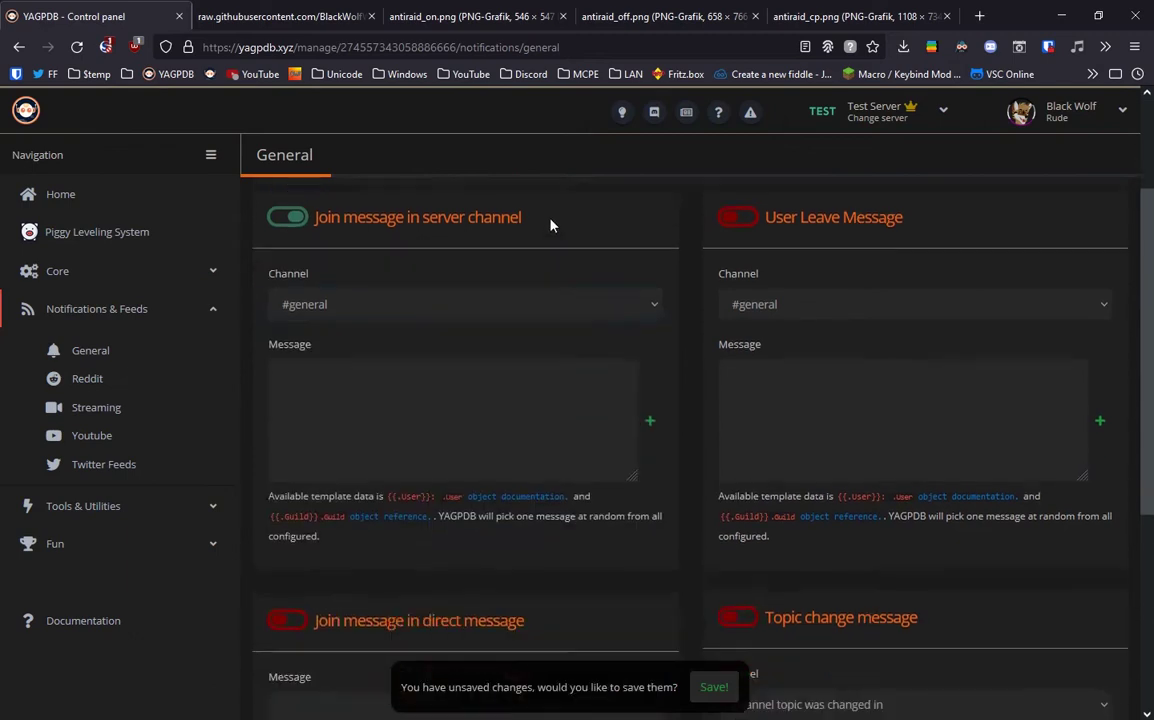
left_click(452, 224)
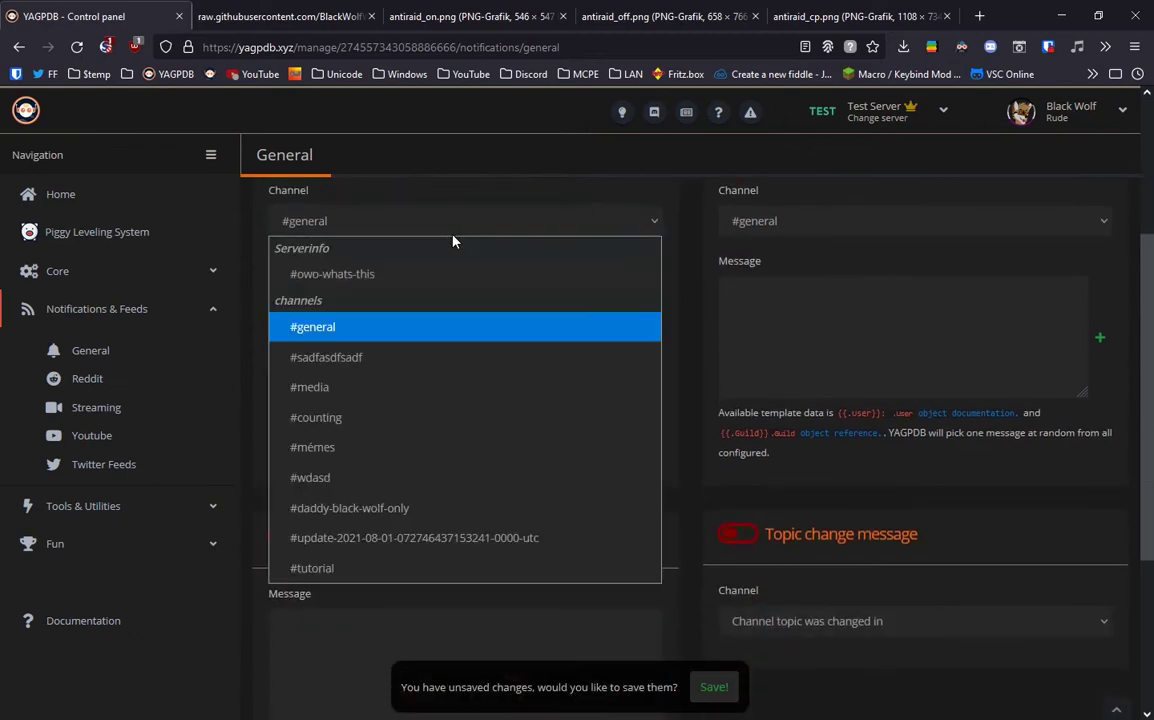
left_click(370, 330)
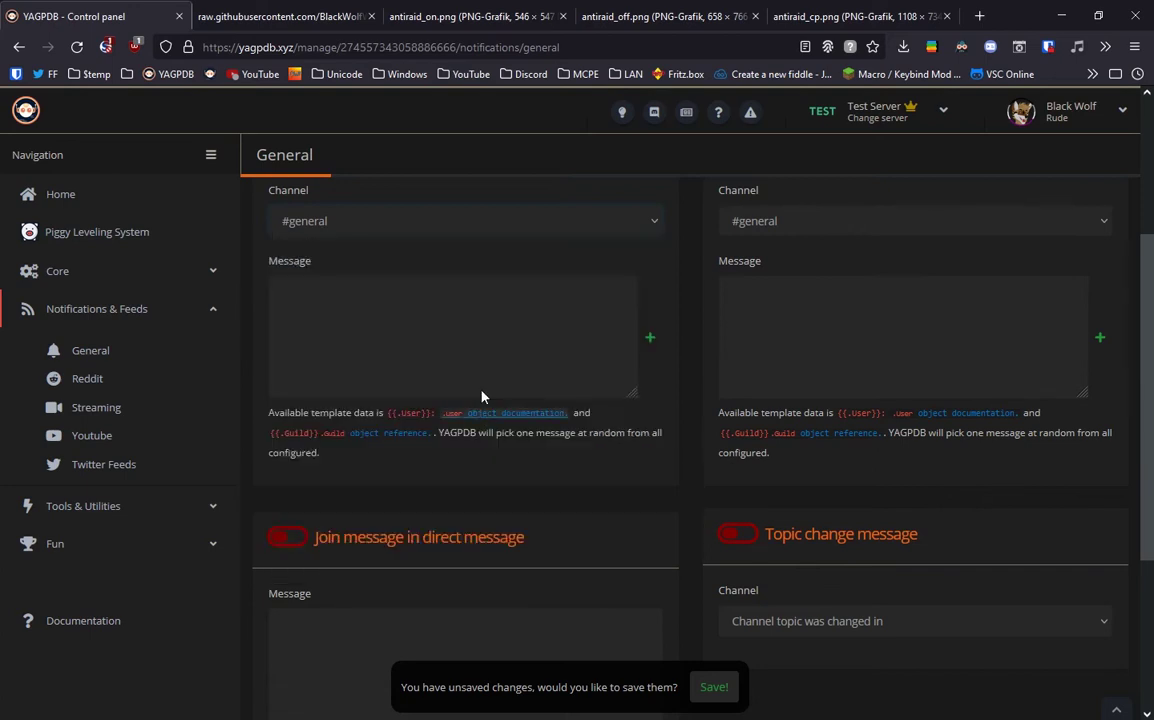
Paste the copied anti-raid code into the server join message and enlarge the message box to show more of it
left_click(436, 345)
key("ctrl+v")
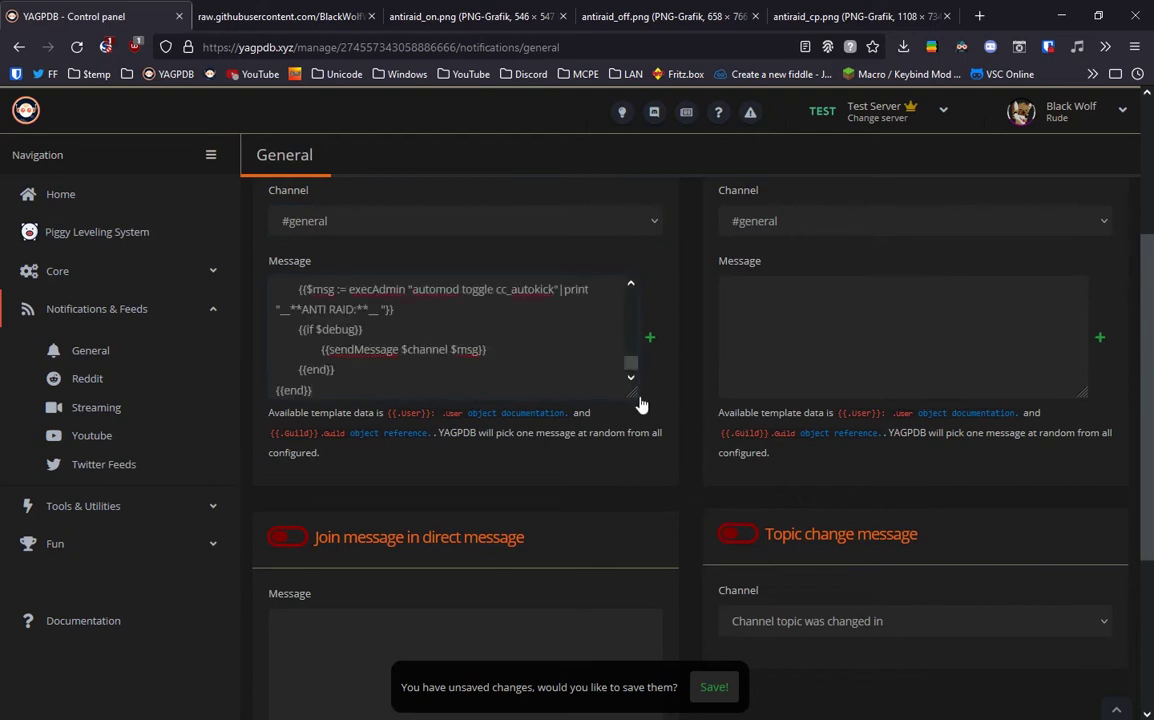
left_click_drag(641, 404, 636, 668)
scroll(471, 497, "up", 15)
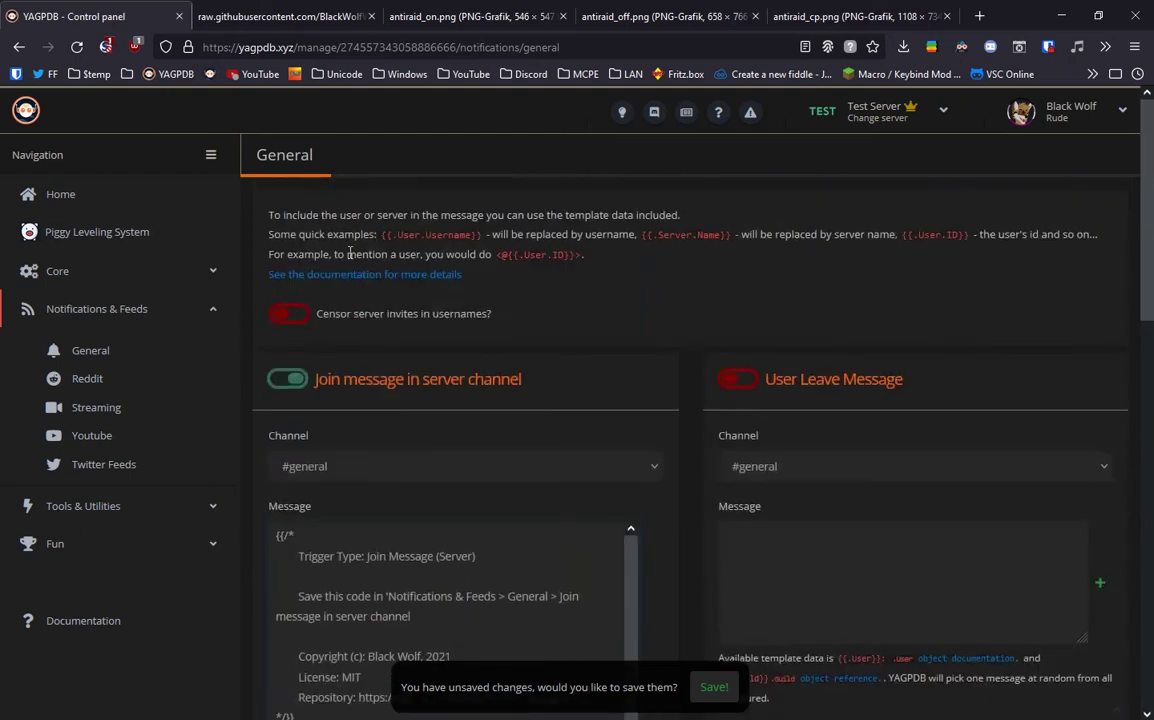
scroll(456, 310, "down", 15)
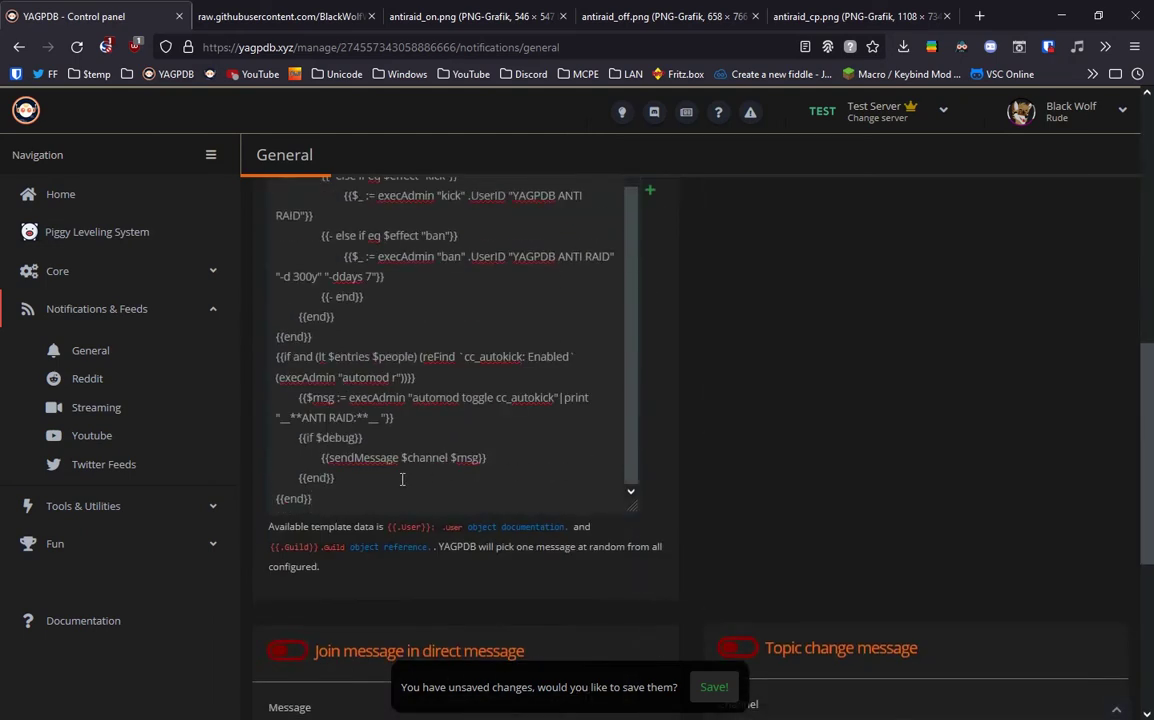
scroll(401, 479, "up", 10)
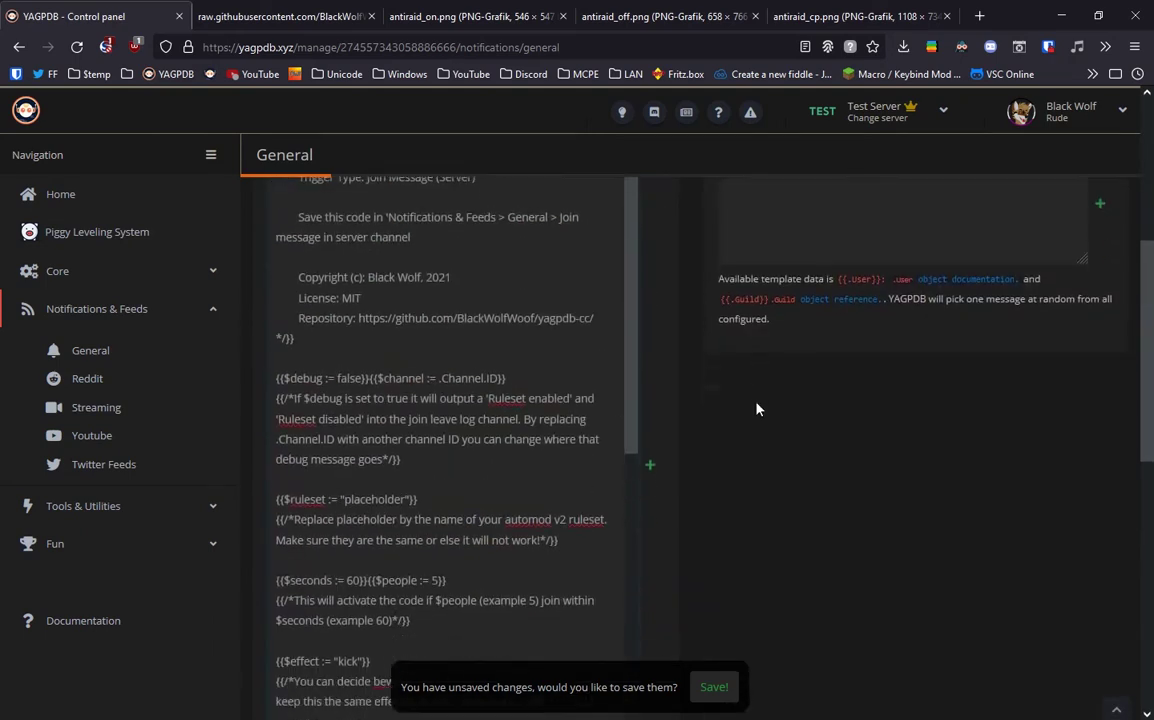
scroll(757, 409, "up", 1)
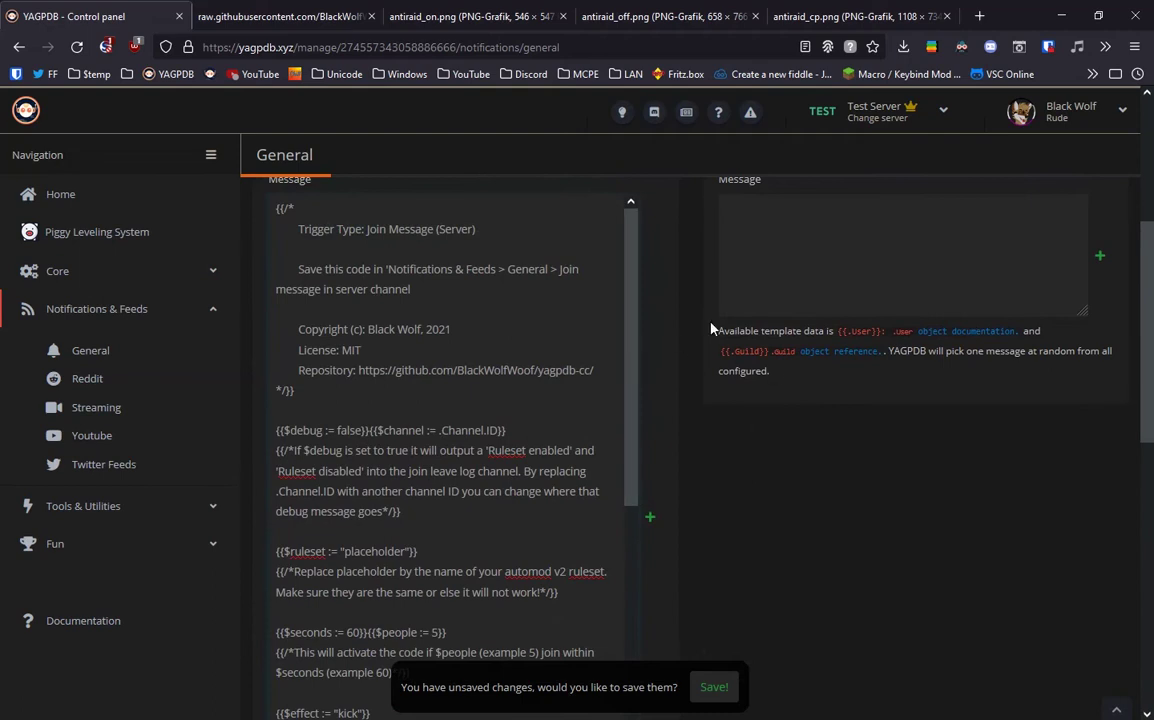
Examine the $debug setting in the pasted code and compare it with the ruleset message in antiraid_on.png
double_click(354, 431)
left_click(362, 443)
double_click(352, 430)
left_click(364, 430)
left_click(470, 16)
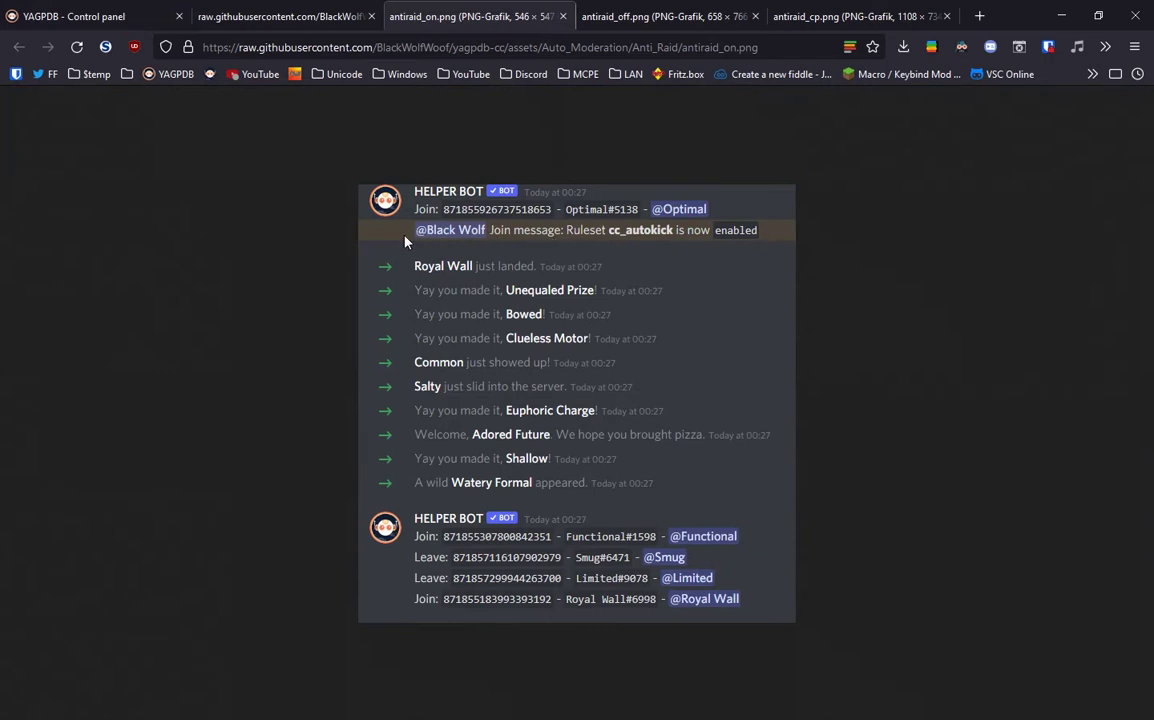
left_click(300, 14)
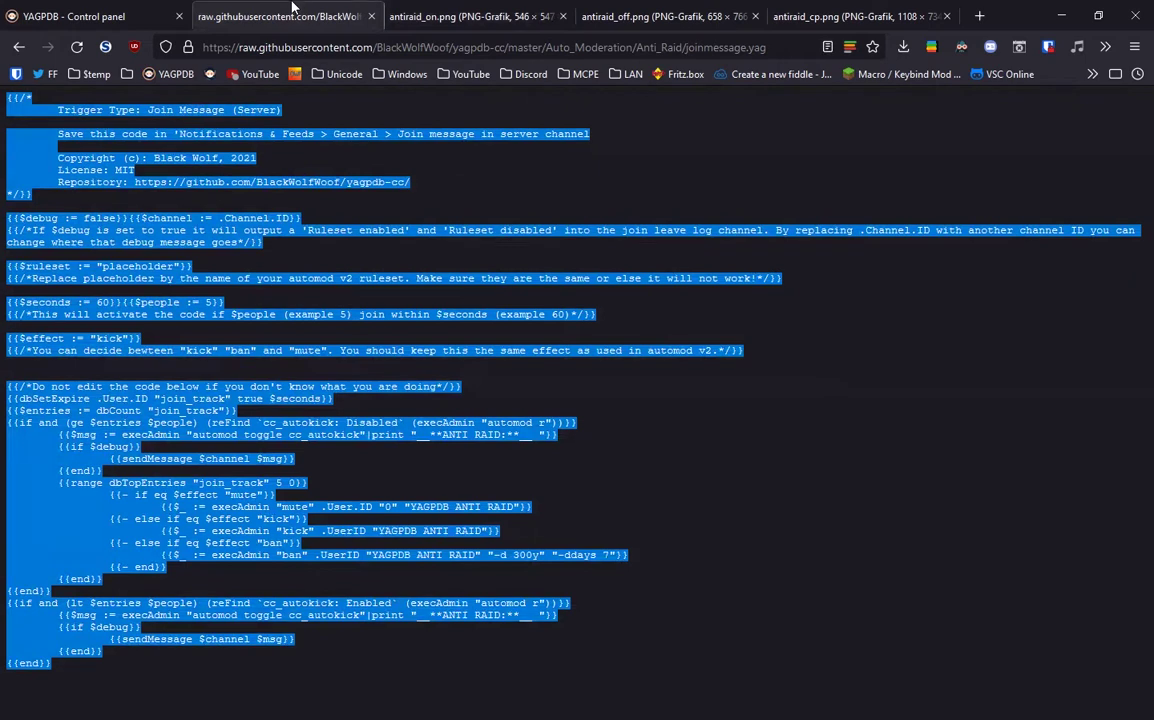
left_click(112, 10)
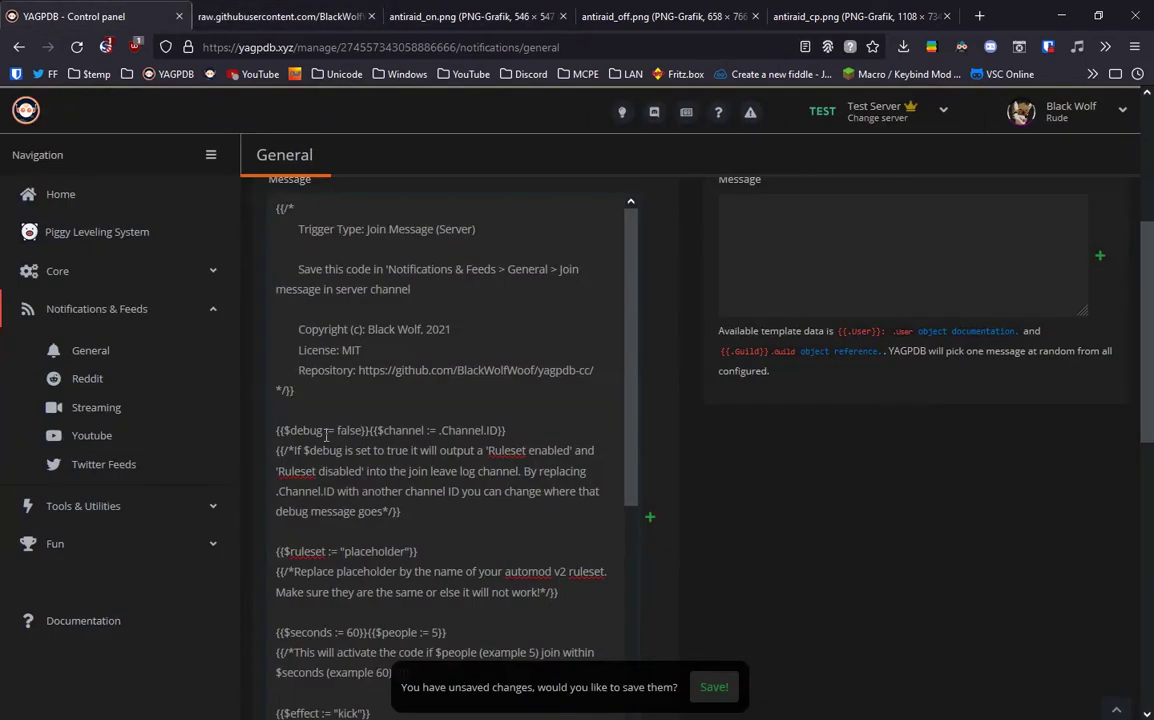
Review the $debug, $channel and $ruleset variables in the pasted join message code and save the notification settings
double_click(349, 431)
left_click_drag(436, 431, 503, 432)
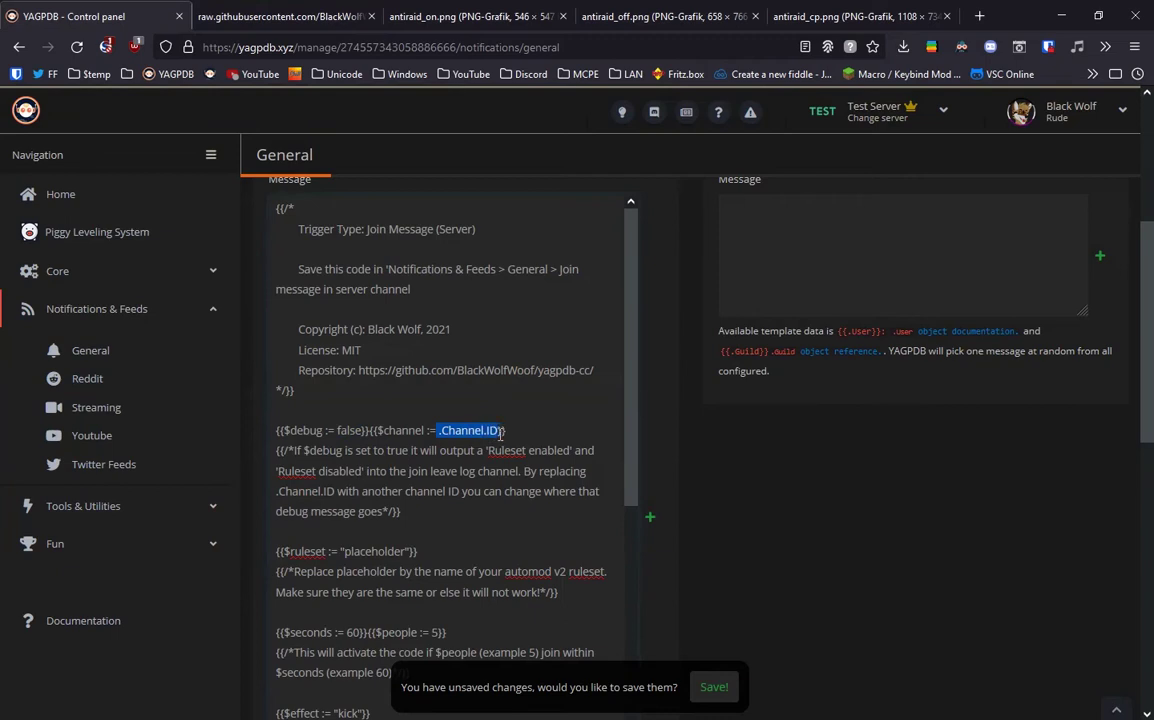
left_click(438, 431)
scroll(442, 419, "down", 3)
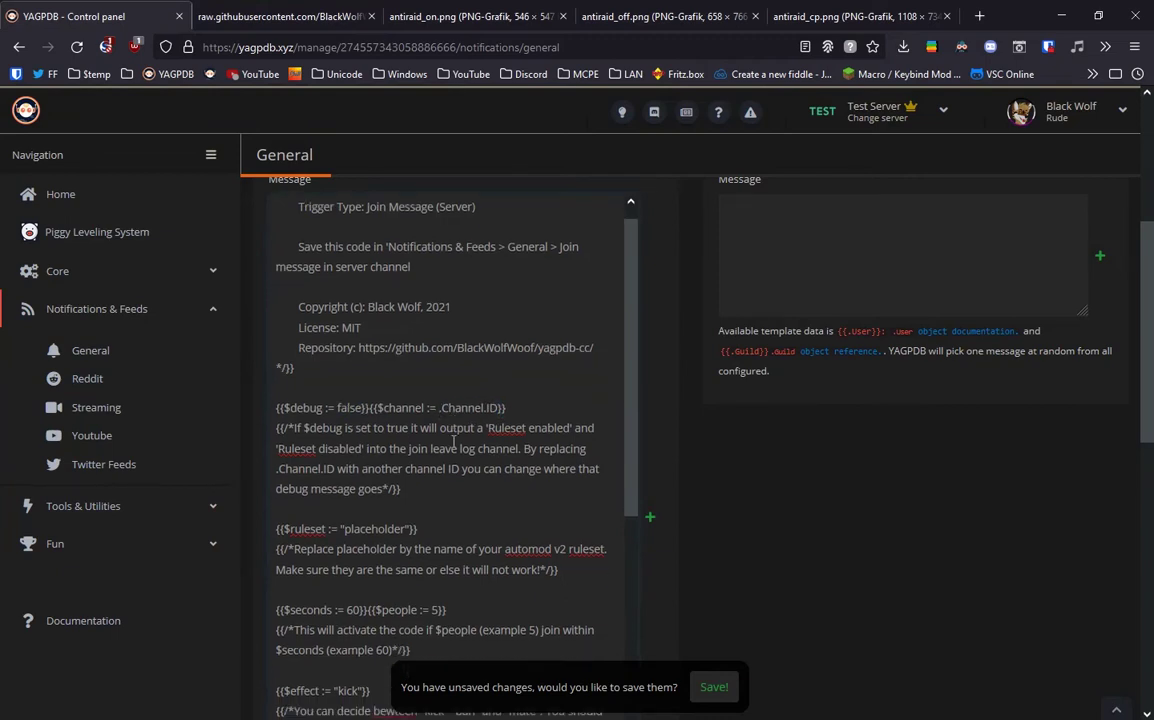
double_click(362, 370)
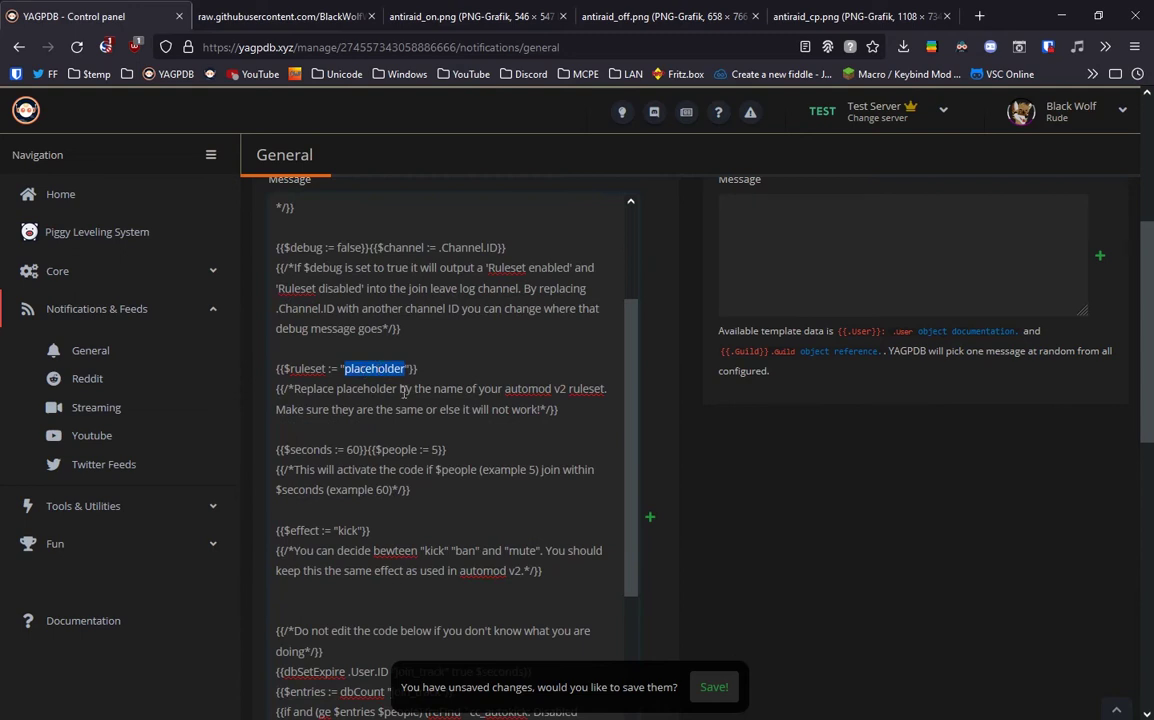
left_click(714, 682)
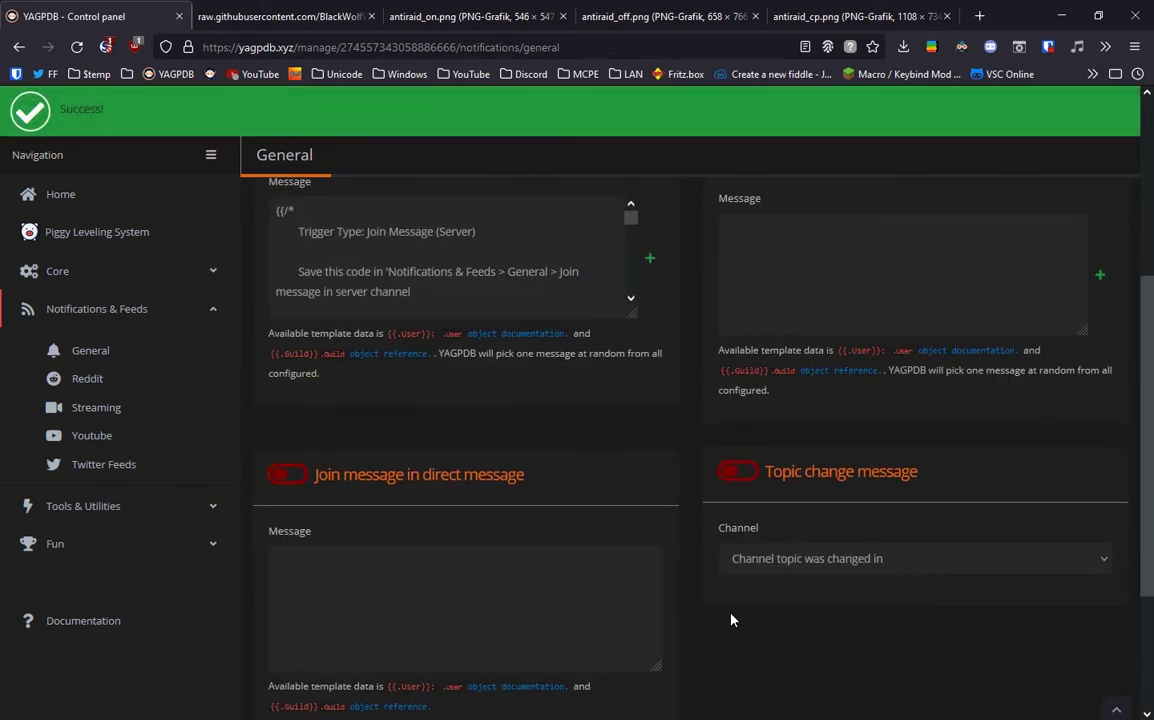
Open Automoderator v2 and create a new ruleset named "test"
left_click(115, 508)
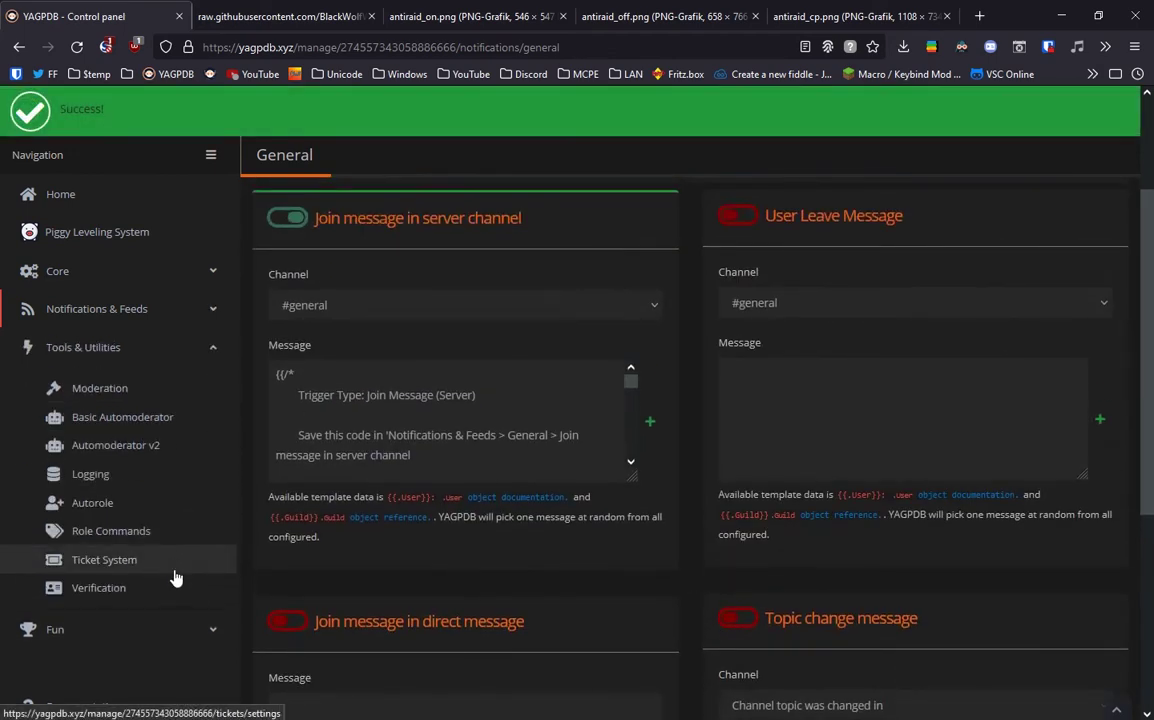
left_click(129, 455)
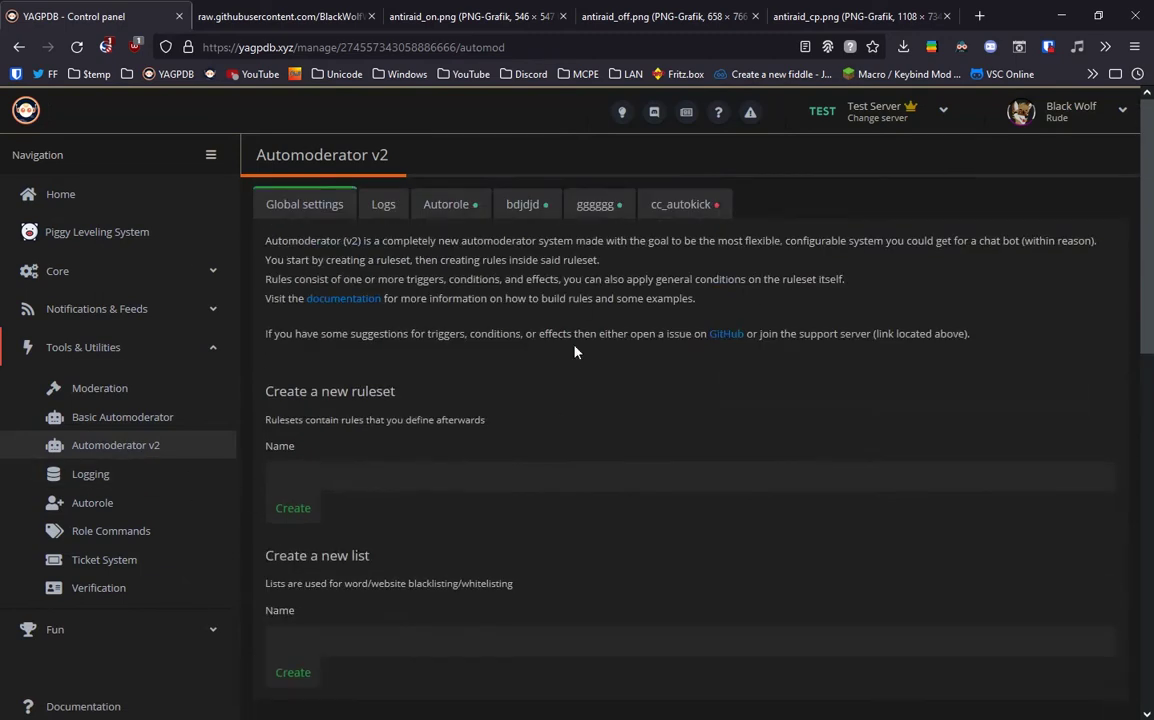
left_click(401, 490)
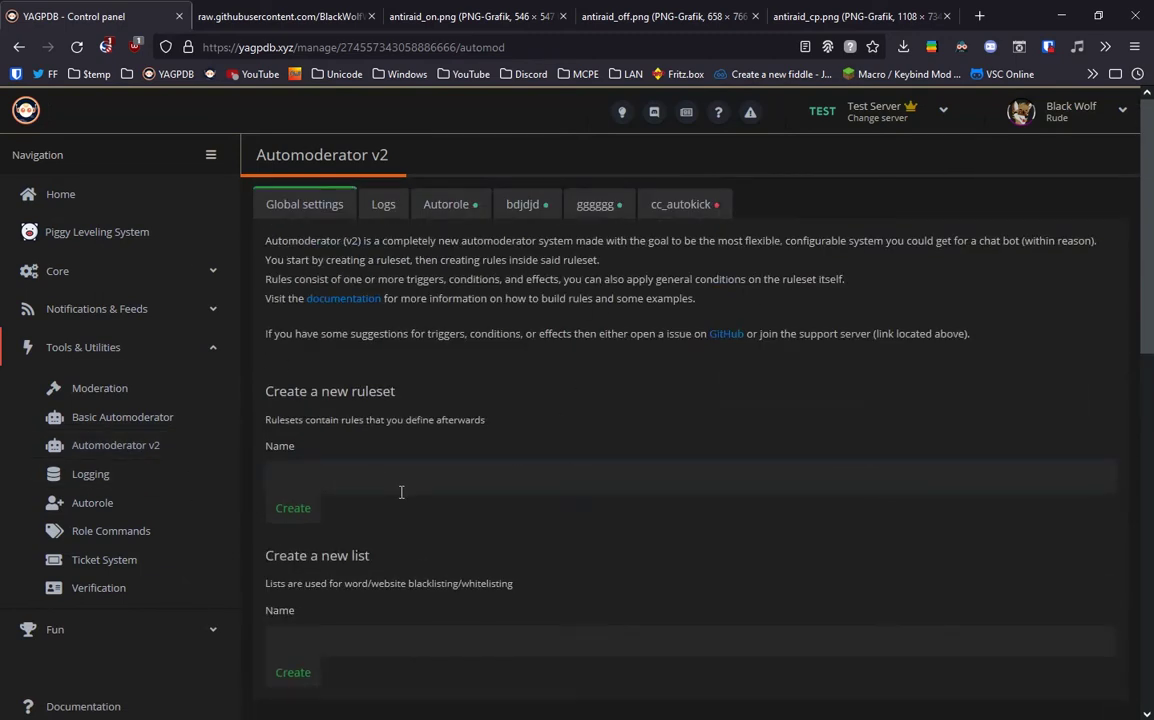
type("test")
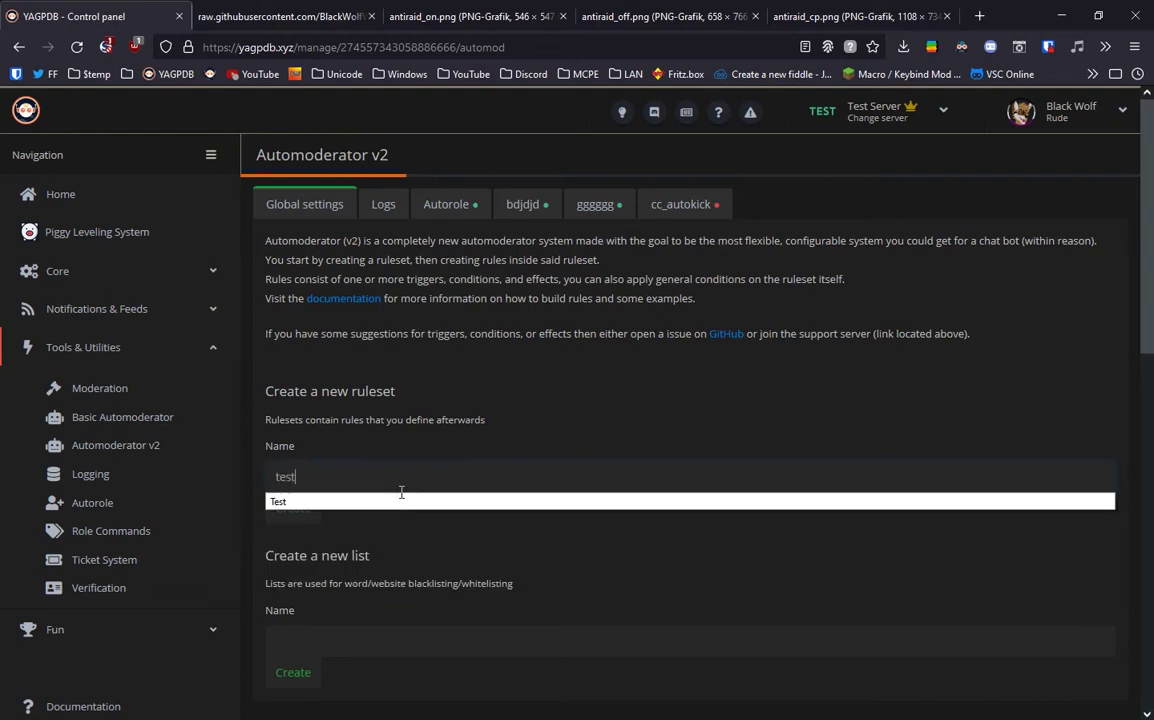
key("Return")
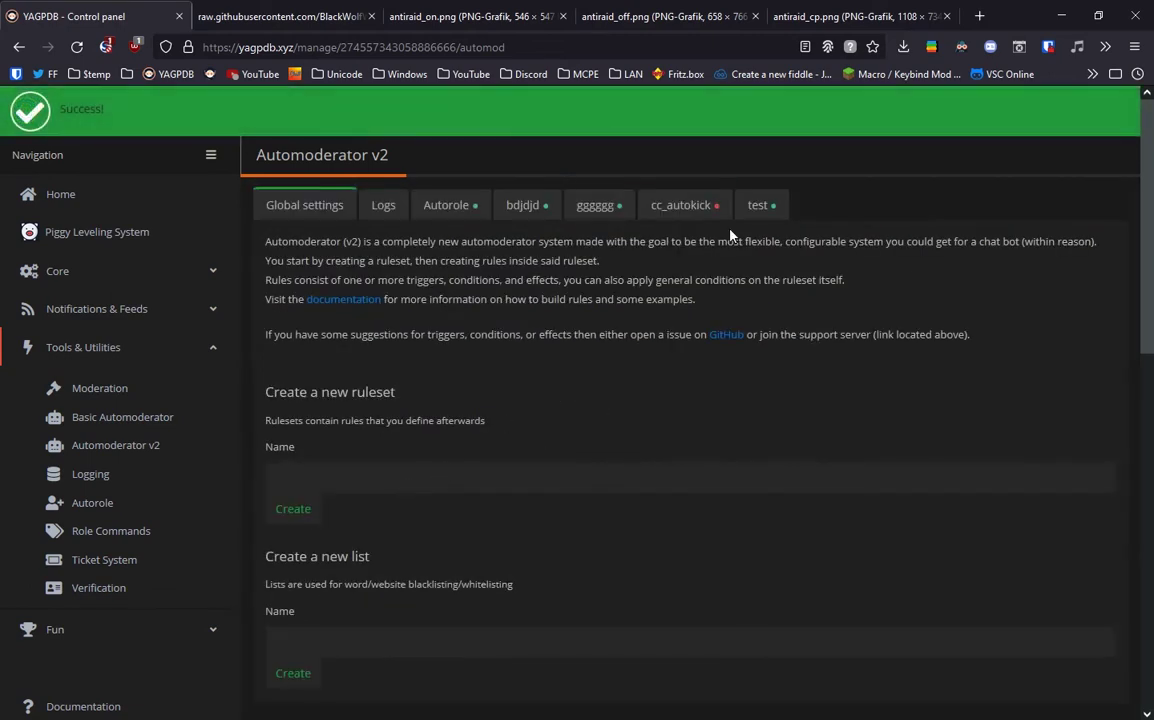
Open the "test" ruleset, disable it and save the change
left_click(754, 210)
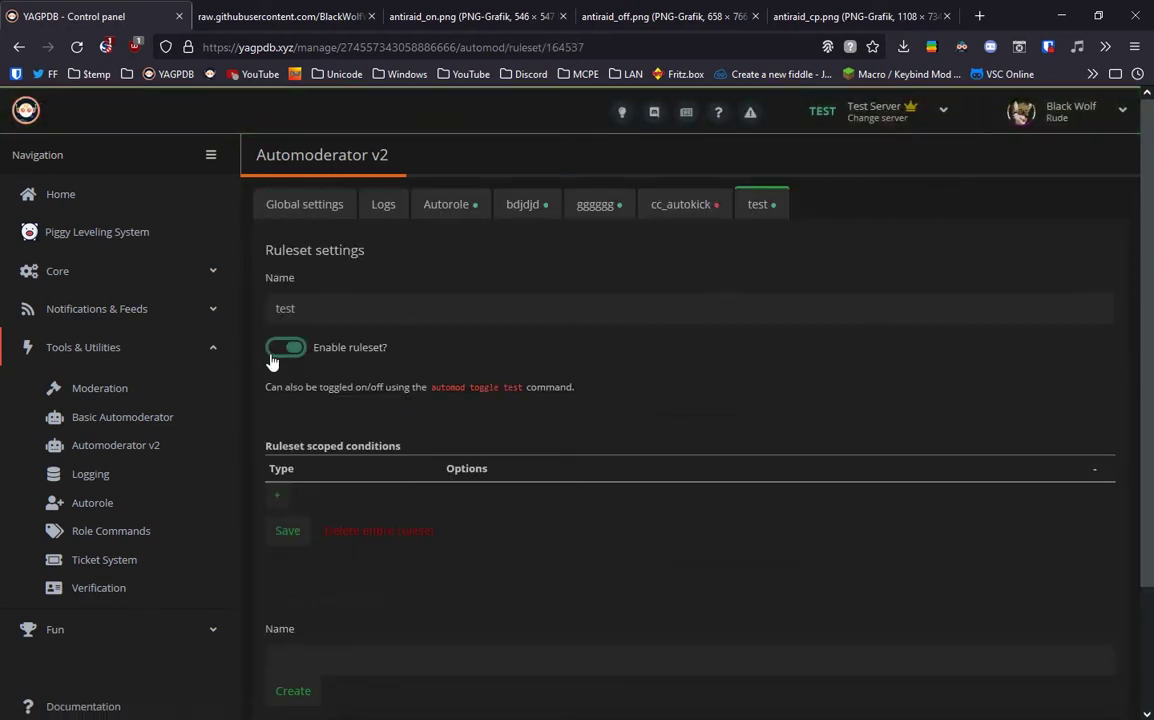
left_click(284, 350)
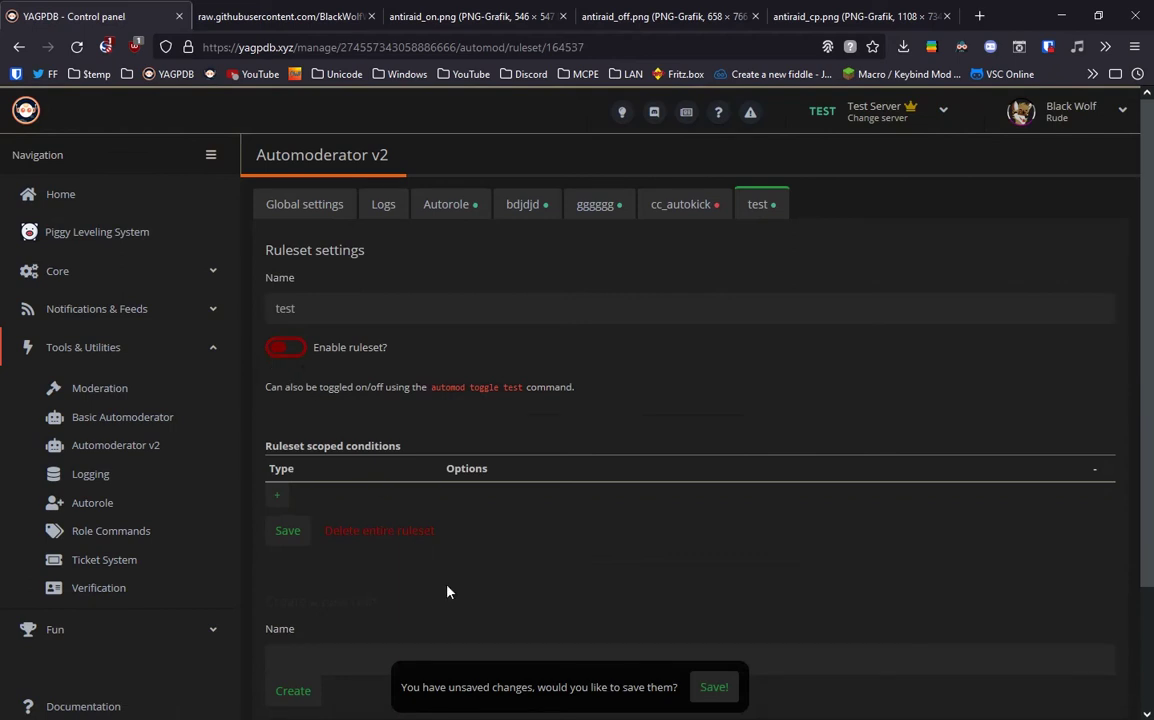
left_click(713, 687)
Create a new rule named "tutorial" in the "test" ruleset
scroll(368, 522, "down", 2)
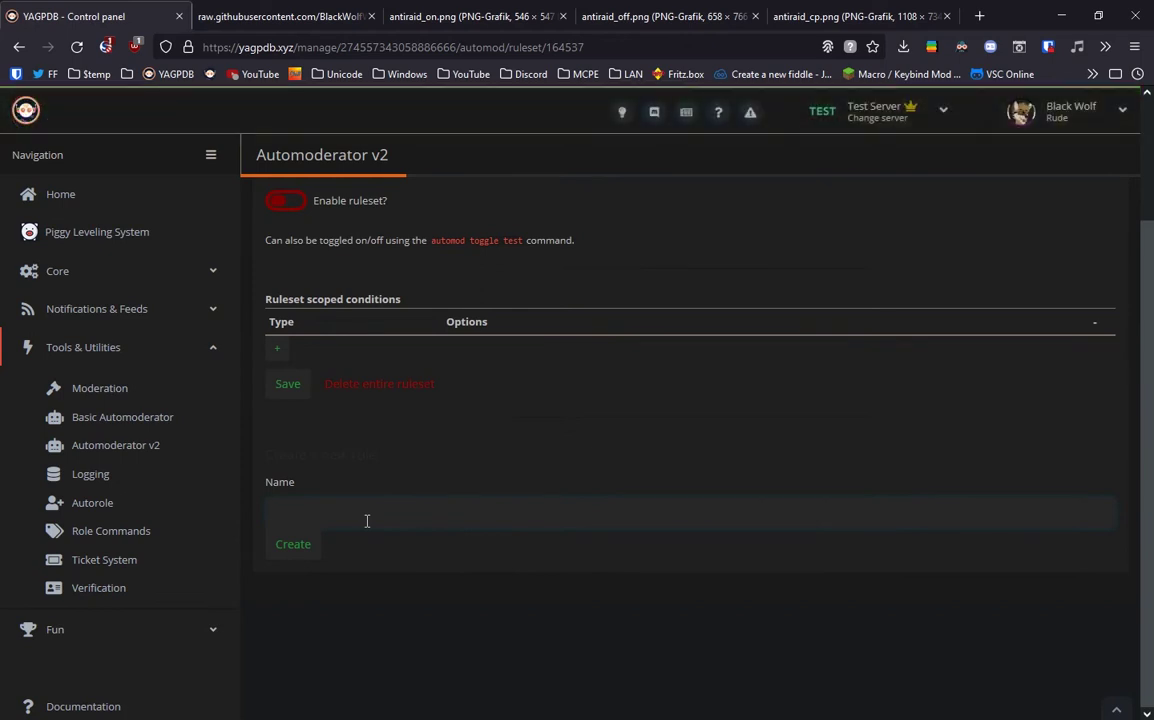
type("Tututo")
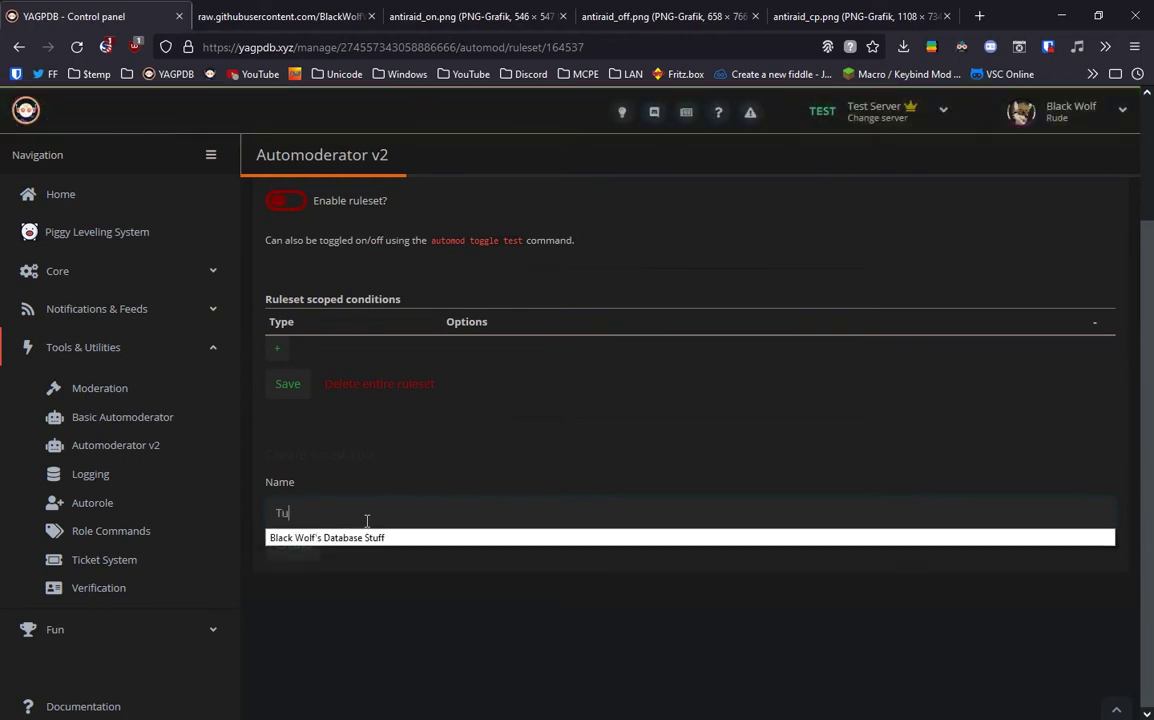
key("BackSpace")
key("BackSpace")
key("BackSpace")
key("BackSpace")
key("BackSpace")
key("BackSpace")
type("tut")
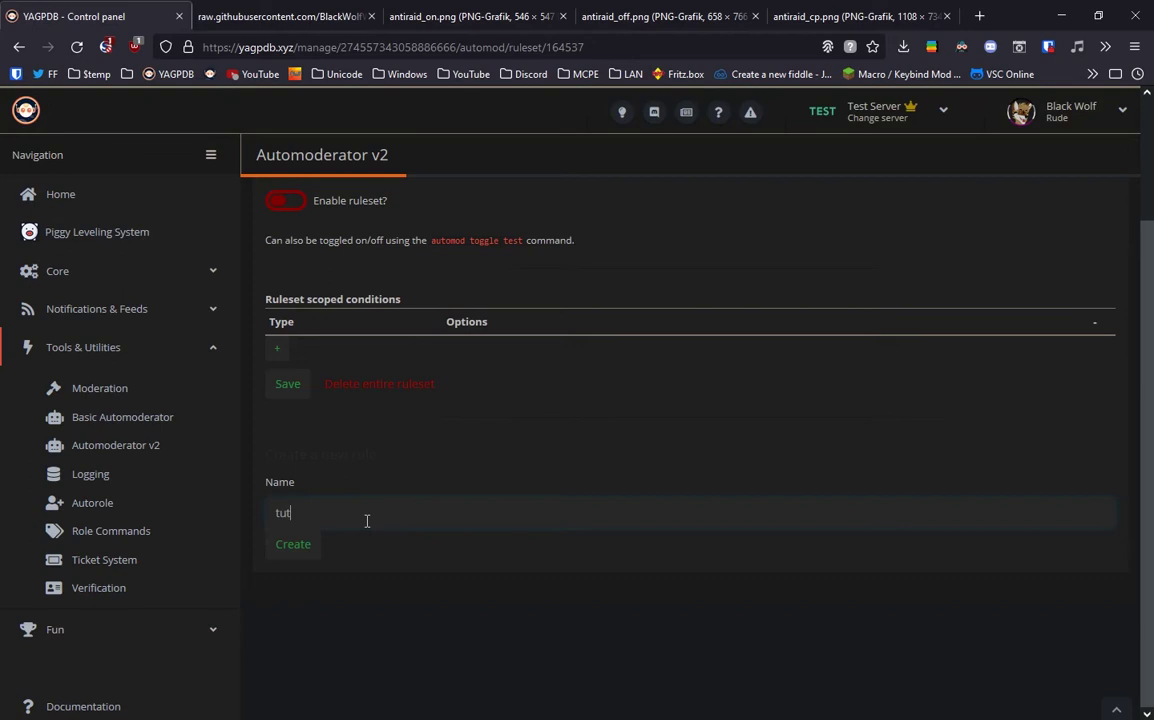
type("or")
key("BackSpace")
key("BackSpace")
key("BackSpace")
key("BackSpace")
key("BackSpace")
type("tutorial")
key("Return")
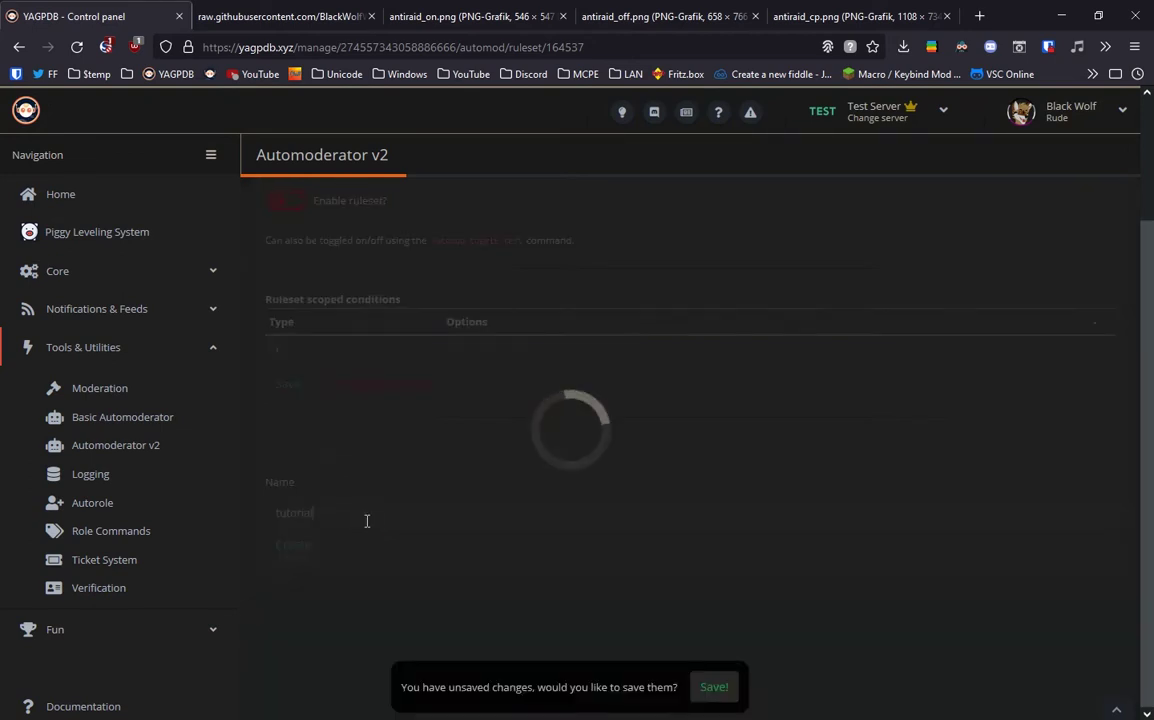
Add a New Member trigger to the "tutorial" rule
scroll(360, 505, "down", 5)
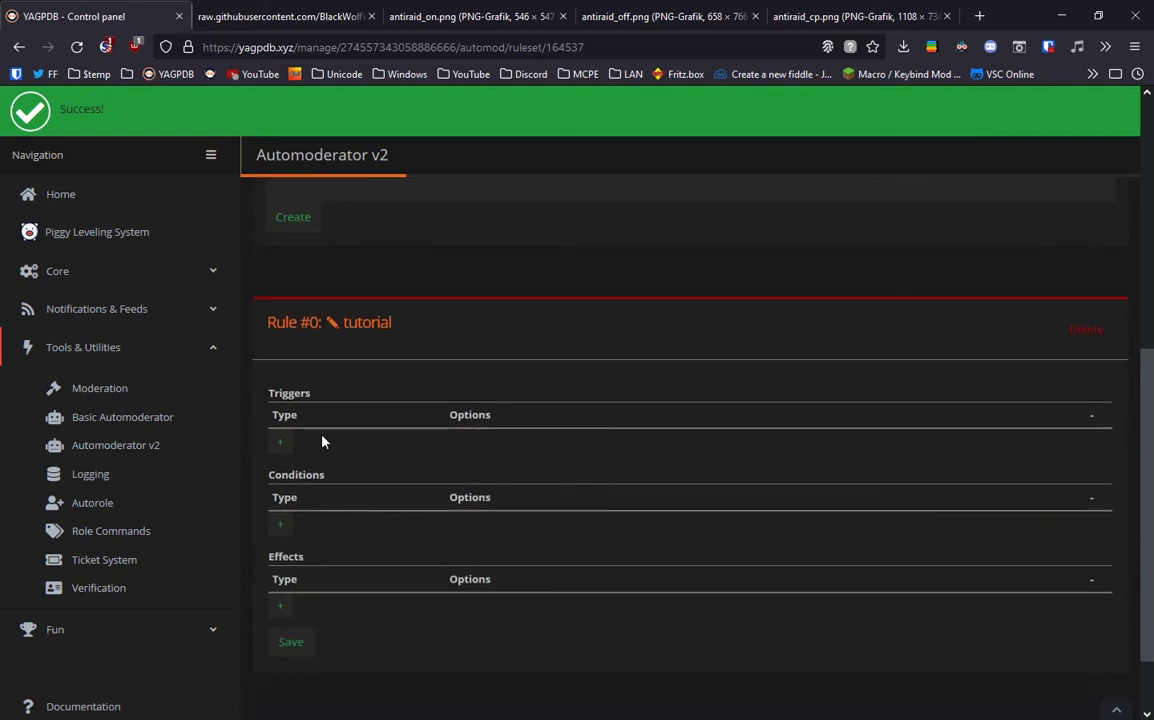
left_click(280, 441)
left_click(292, 449)
scroll(327, 190, "down", 1)
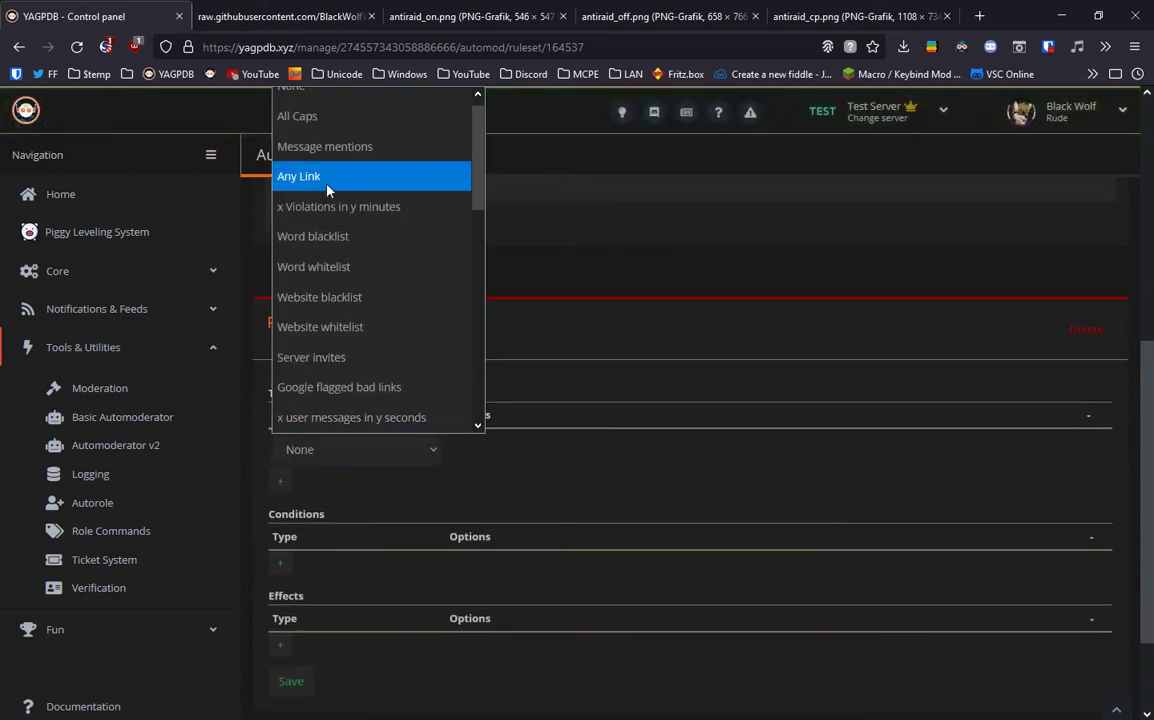
scroll(312, 330, "down", 4)
left_click(300, 357)
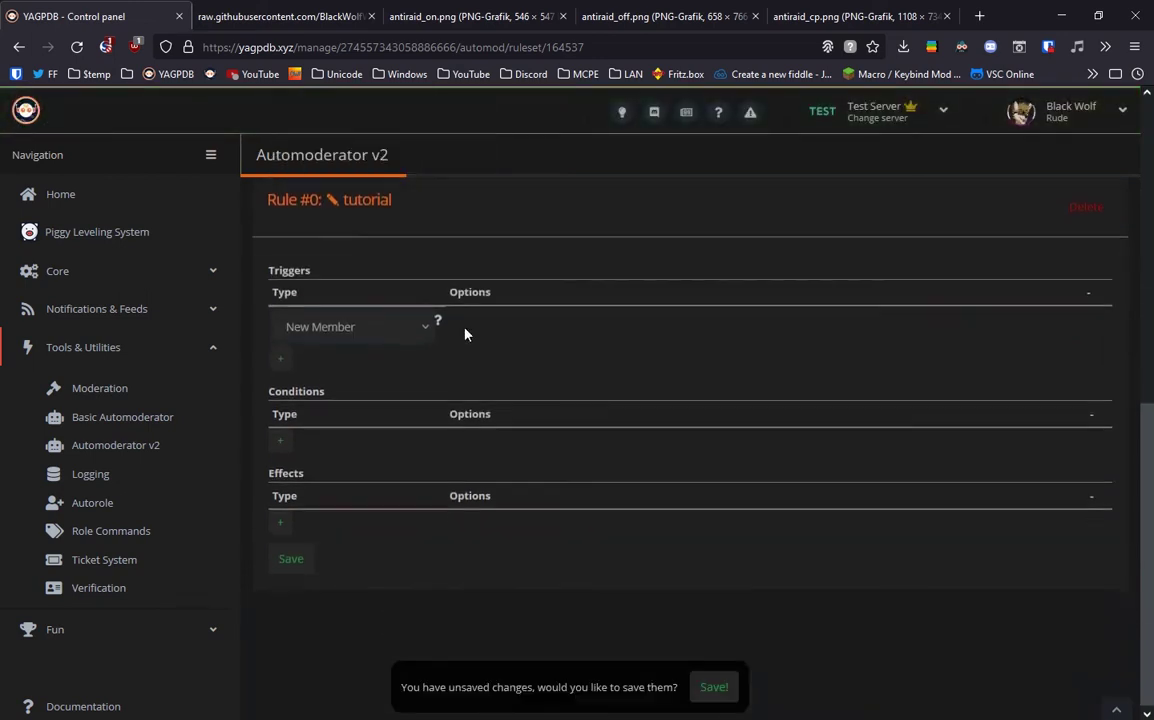
Add a Kick user effect with the custom message "Anti raid yagpdb" to the "tutorial" rule and save it
left_click(279, 522)
left_click(319, 525)
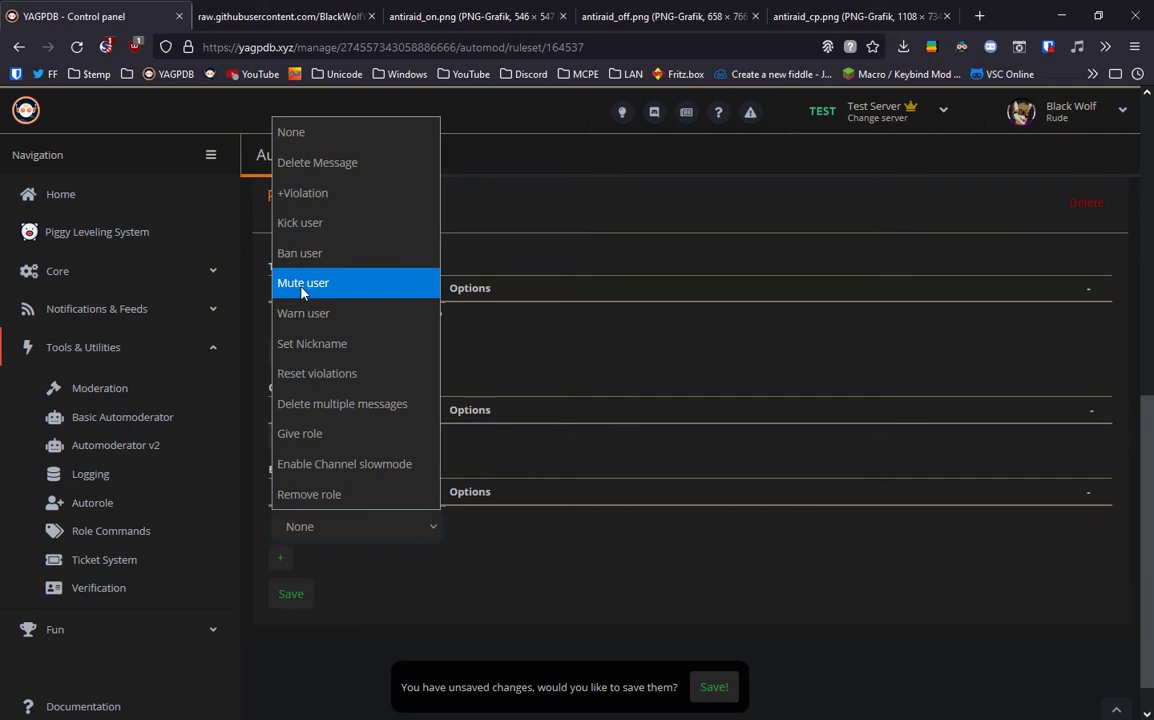
left_click(343, 230)
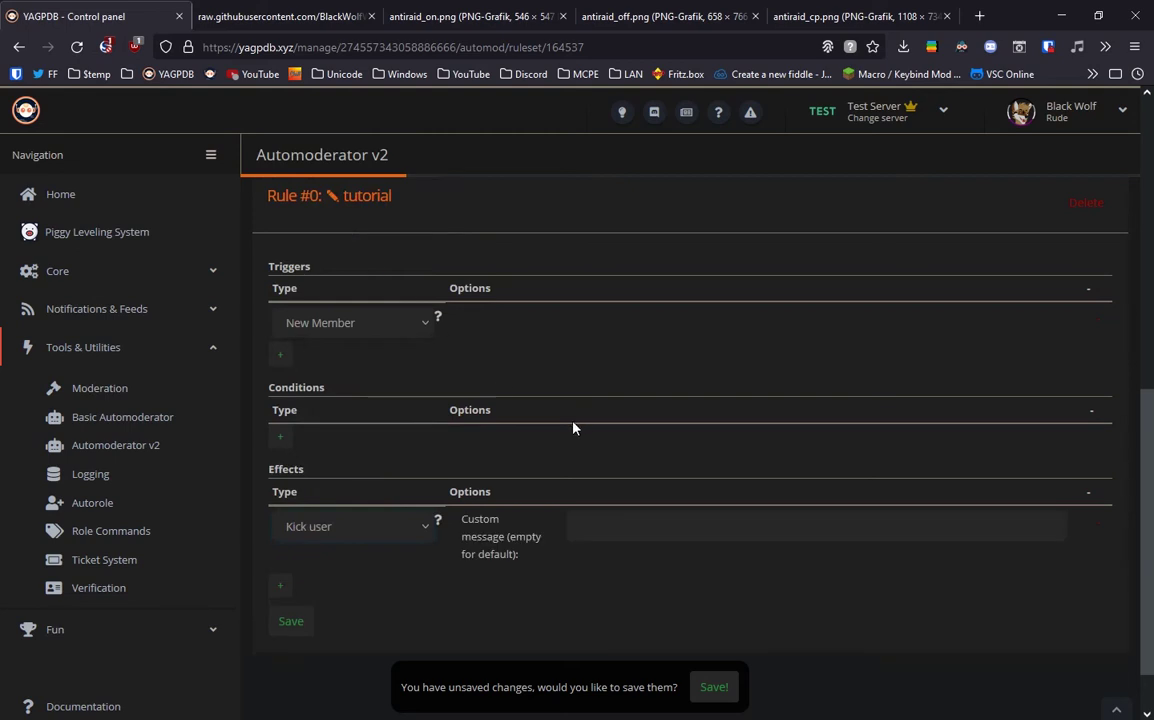
left_click(599, 528)
type("Anti raid yagpdb")
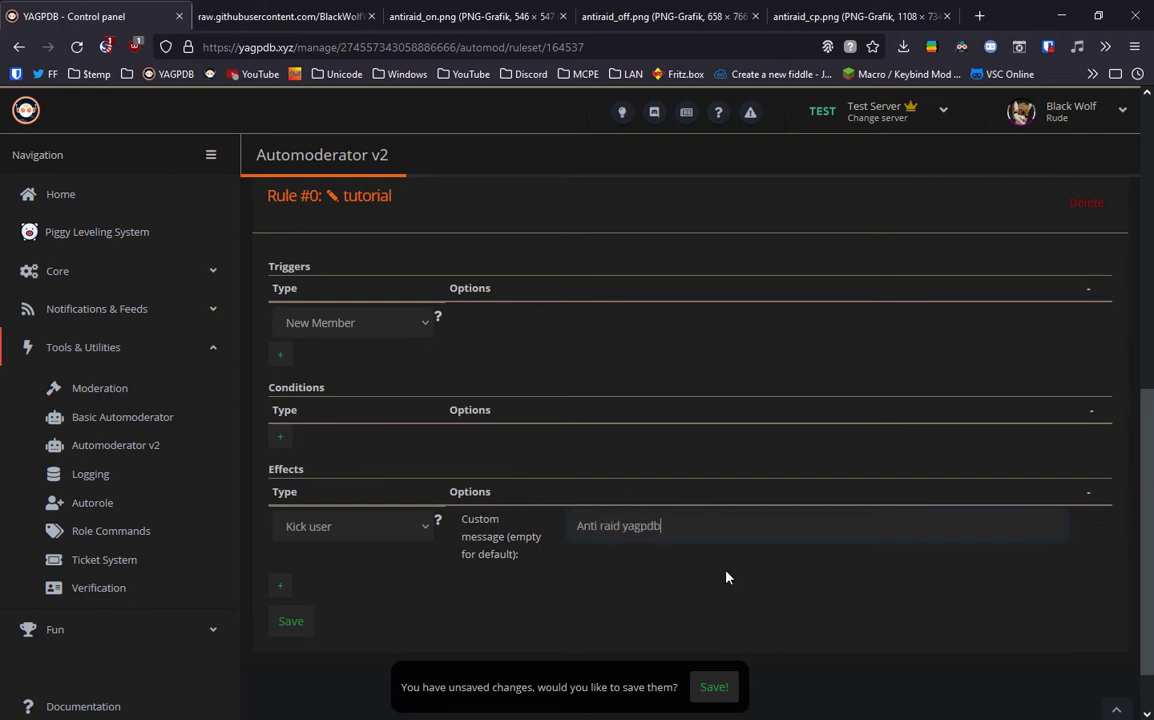
left_click(730, 687)
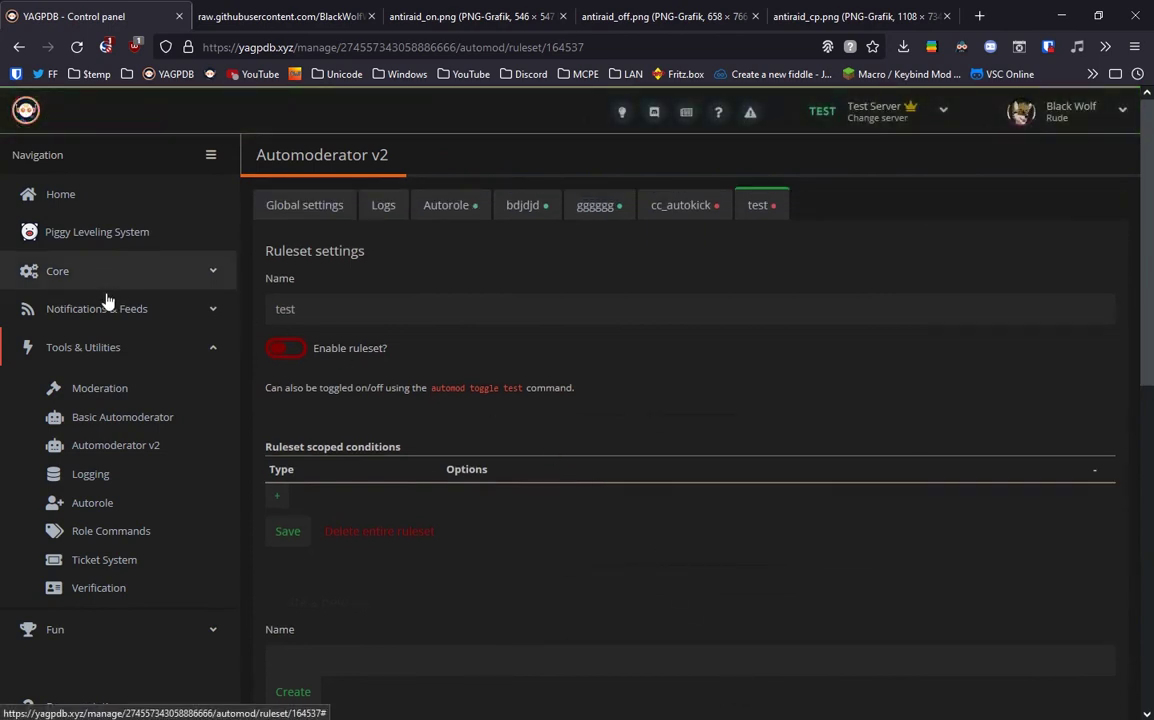
Return to the General notification settings and enlarge the server join message box
left_click(106, 309)
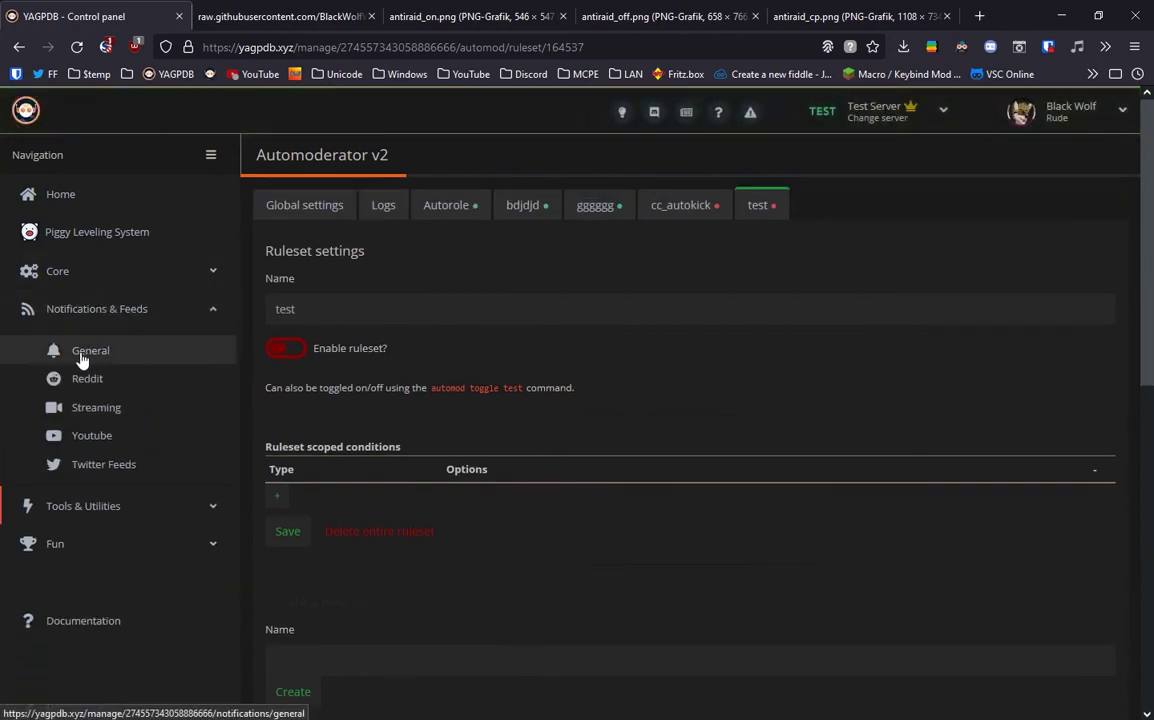
left_click(82, 360)
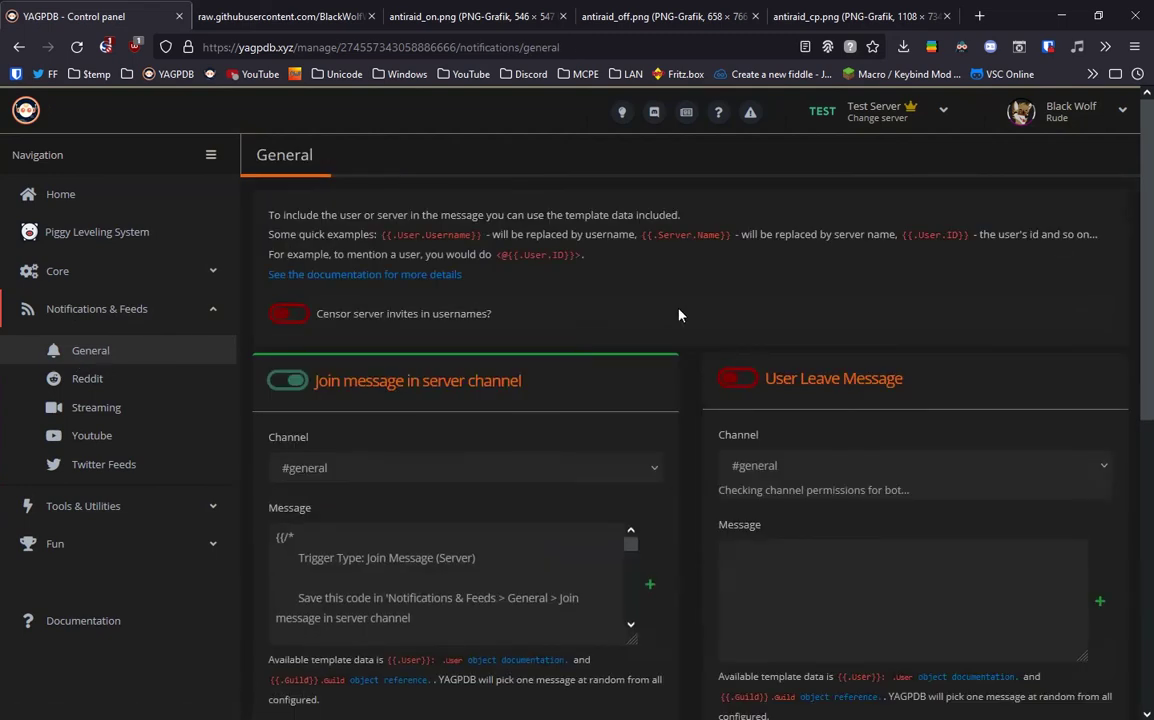
scroll(677, 314, "down", 5)
left_click_drag(629, 392, 630, 700)
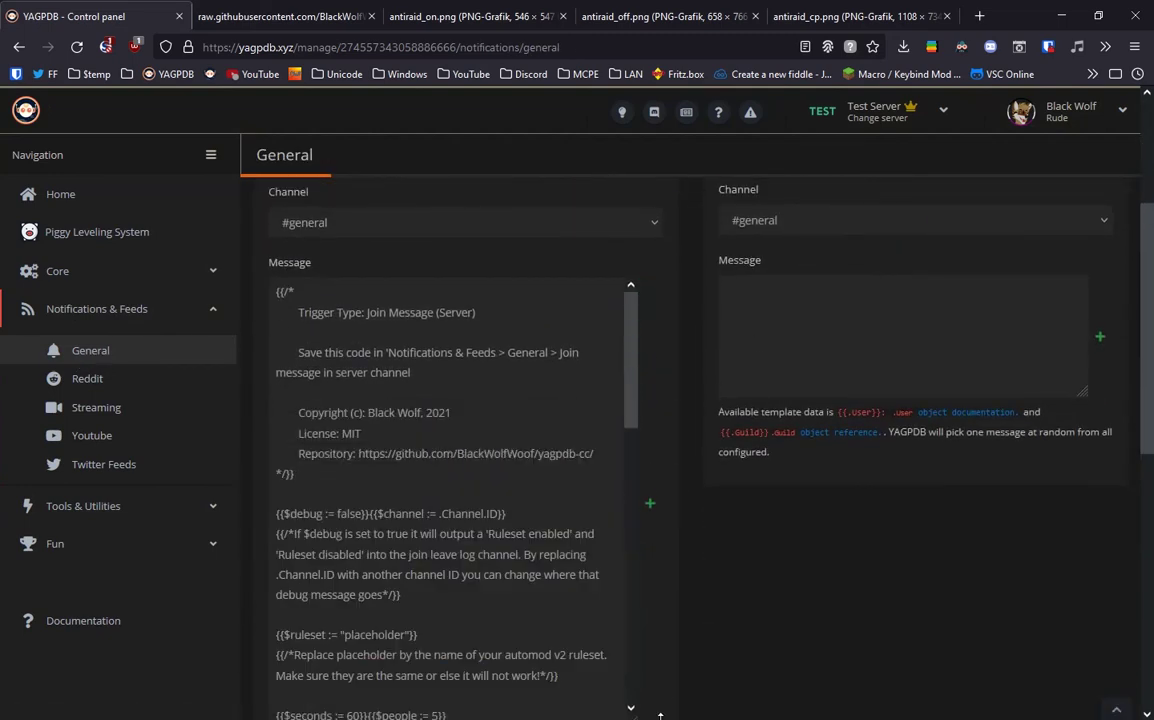
Replace the $ruleset placeholder in the join message code with "test" and save the settings
scroll(417, 507, "down", 1)
scroll(417, 507, "down", 1)
double_click(375, 452)
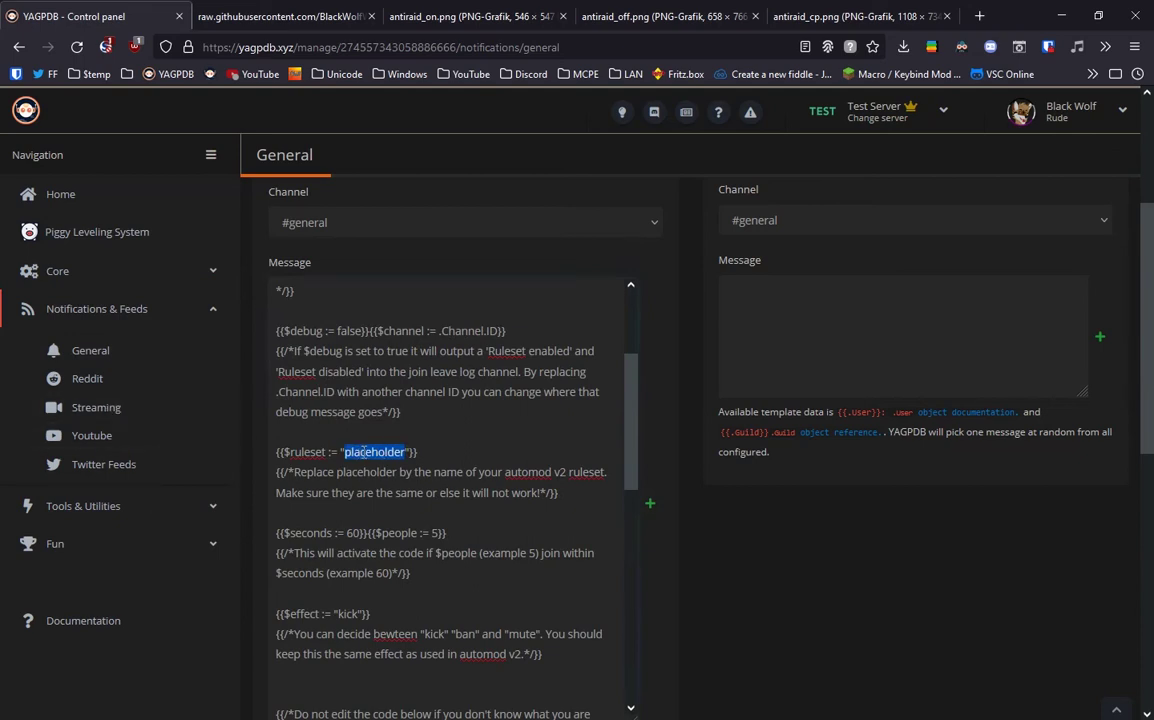
type("test")
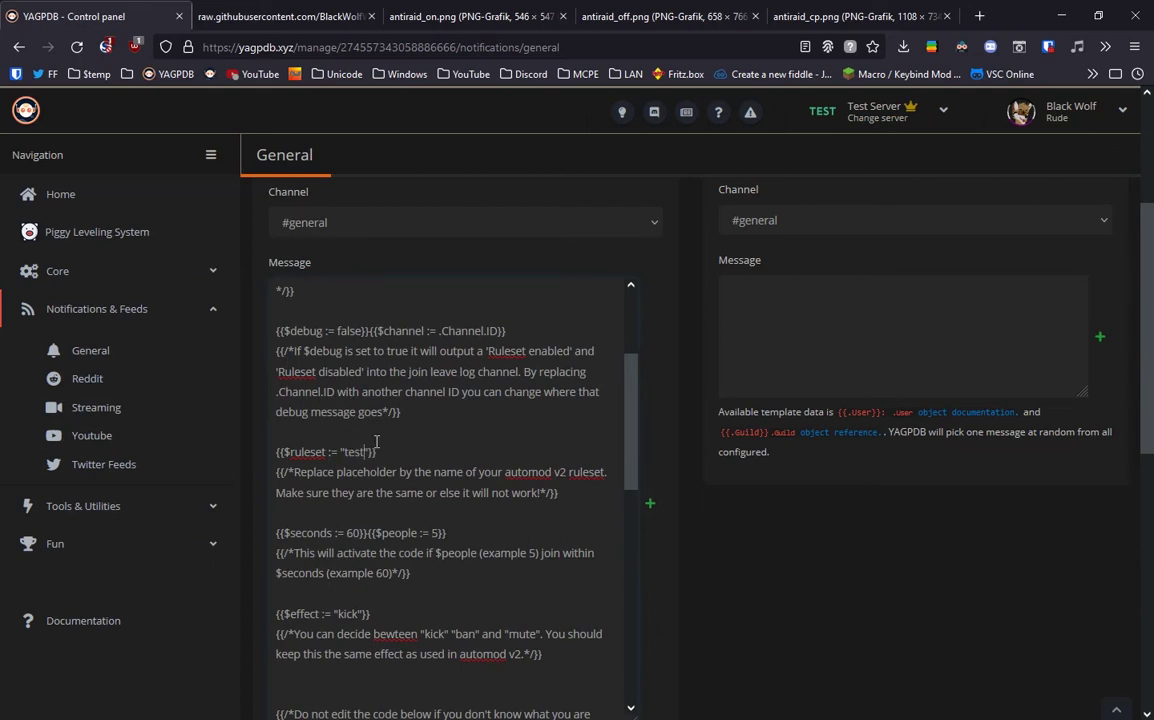
double_click(355, 452)
left_click(364, 456)
scroll(361, 455, "down", 10)
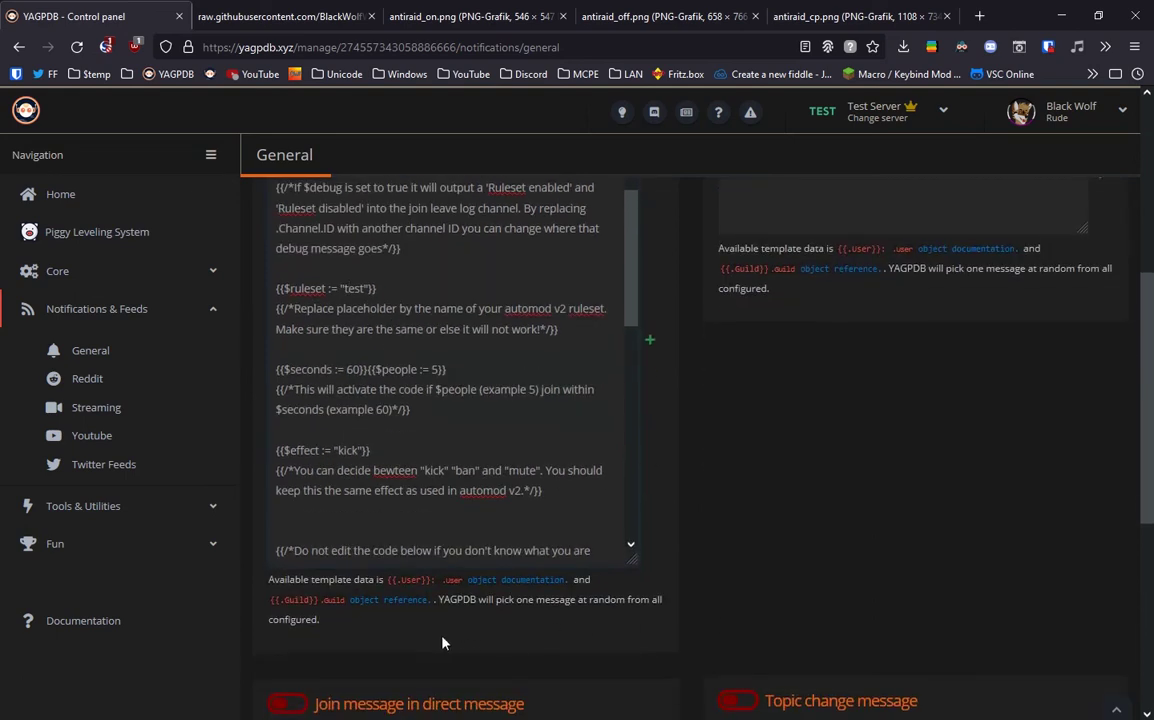
left_click(267, 679)
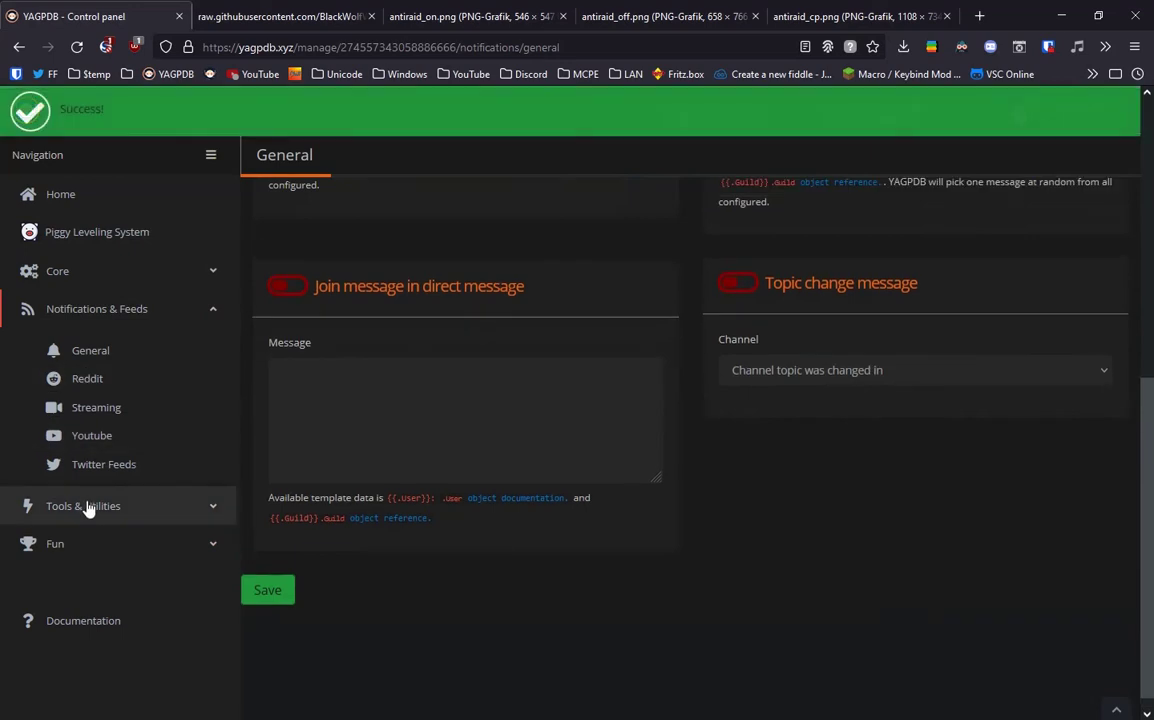
Check the ruleset name in the Automoderator v2 ruleset list
left_click(103, 506)
left_click(126, 448)
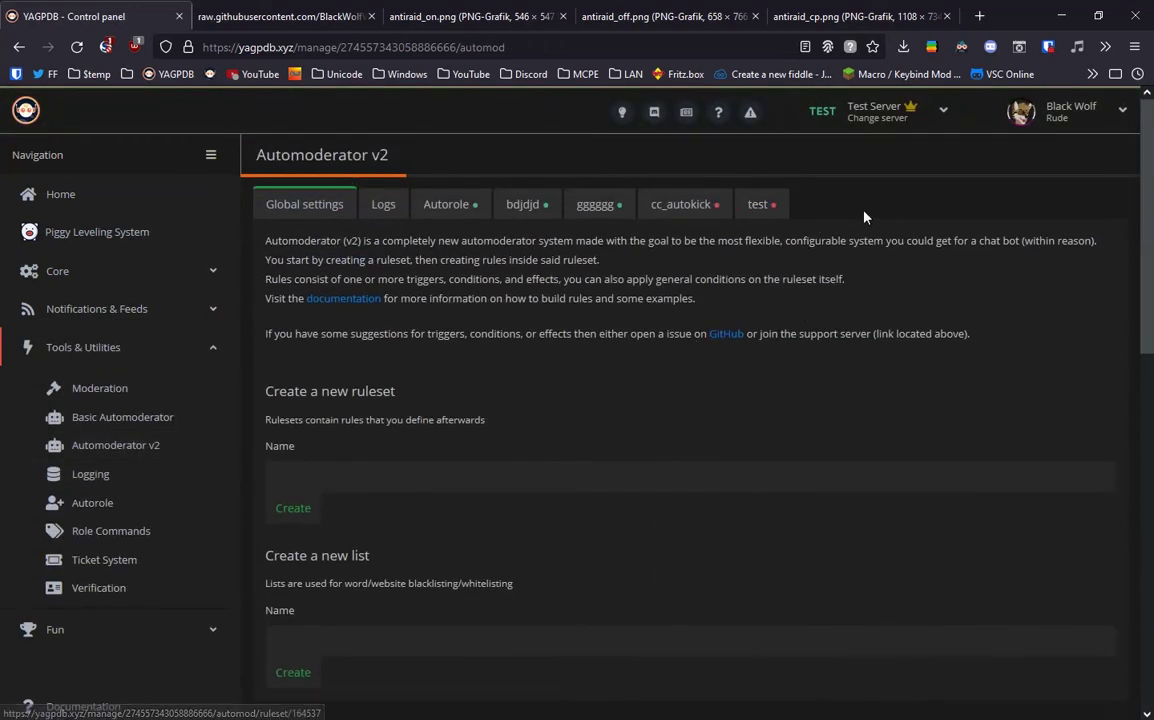
left_click(55, 271)
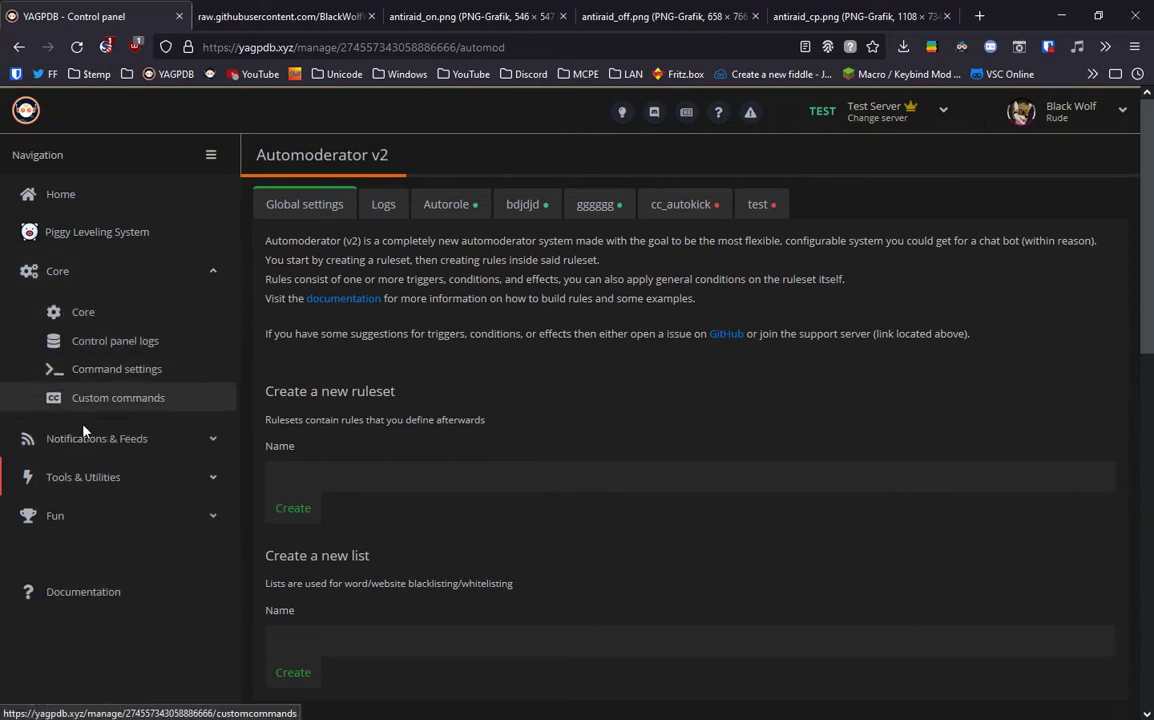
Reopen the General notification settings and expand the join message code to show the $seconds and $people line
left_click(84, 438)
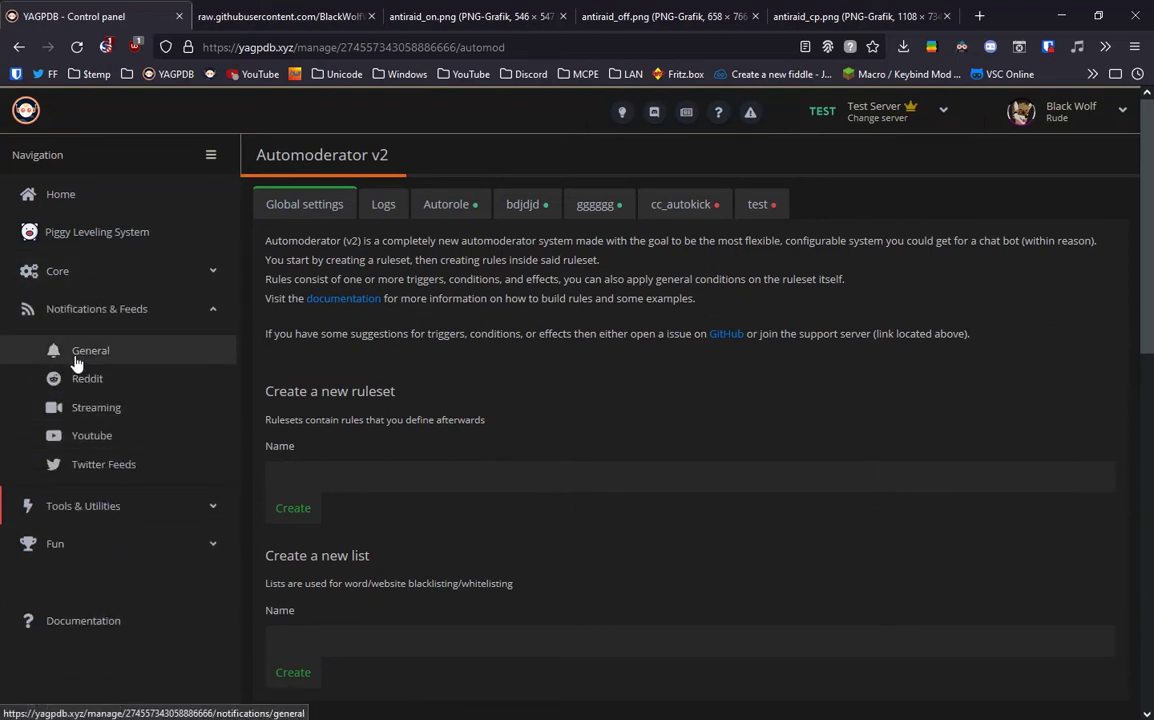
left_click(84, 362)
scroll(665, 330, "down", 5)
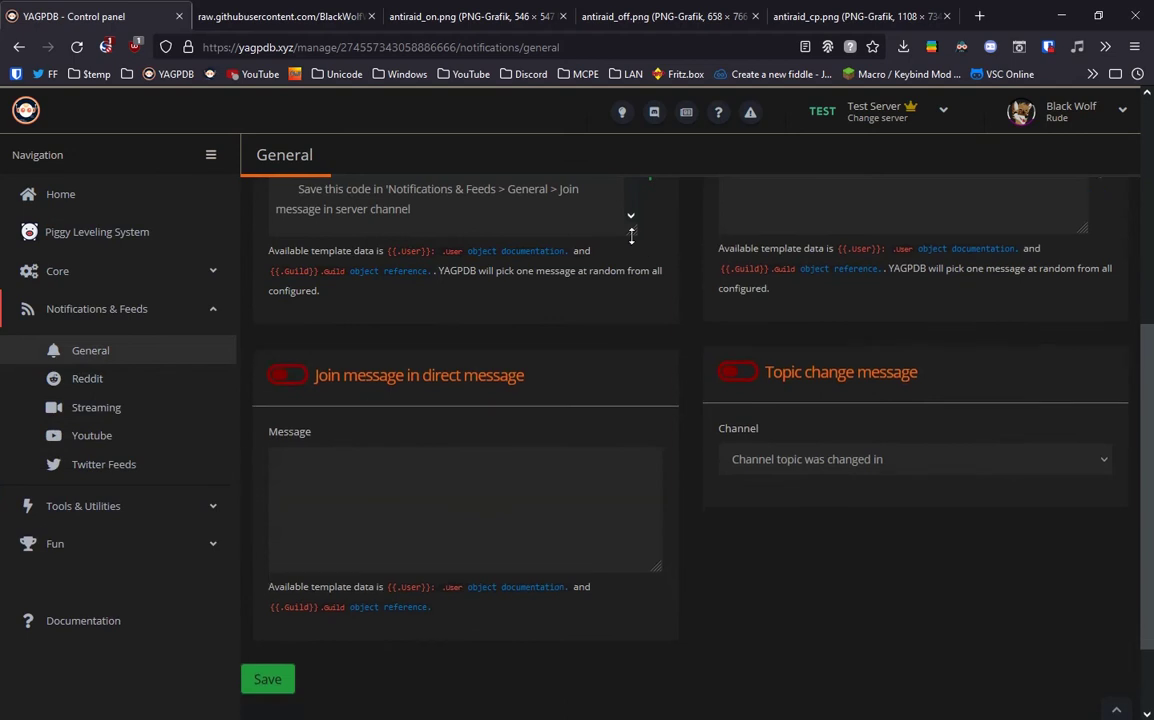
left_click_drag(662, 563, 647, 644)
scroll(351, 462, "down", 2)
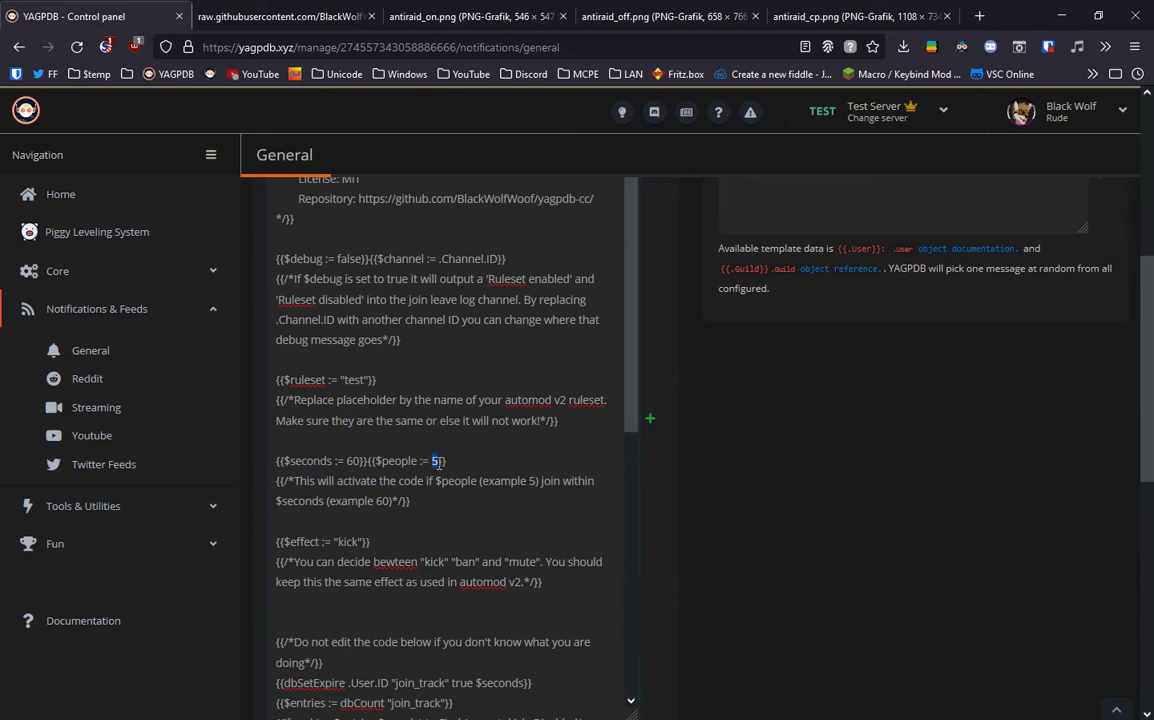
Examine the $seconds and $people thresholds in the join message code
left_click_drag(347, 461, 360, 459)
left_click(418, 500)
double_click(436, 462)
key("Right")
Try 15 and 300 as the $seconds value in the join message code and return it to 60
double_click(353, 461)
type("15")
key("BackSpace")
key("BackSpace")
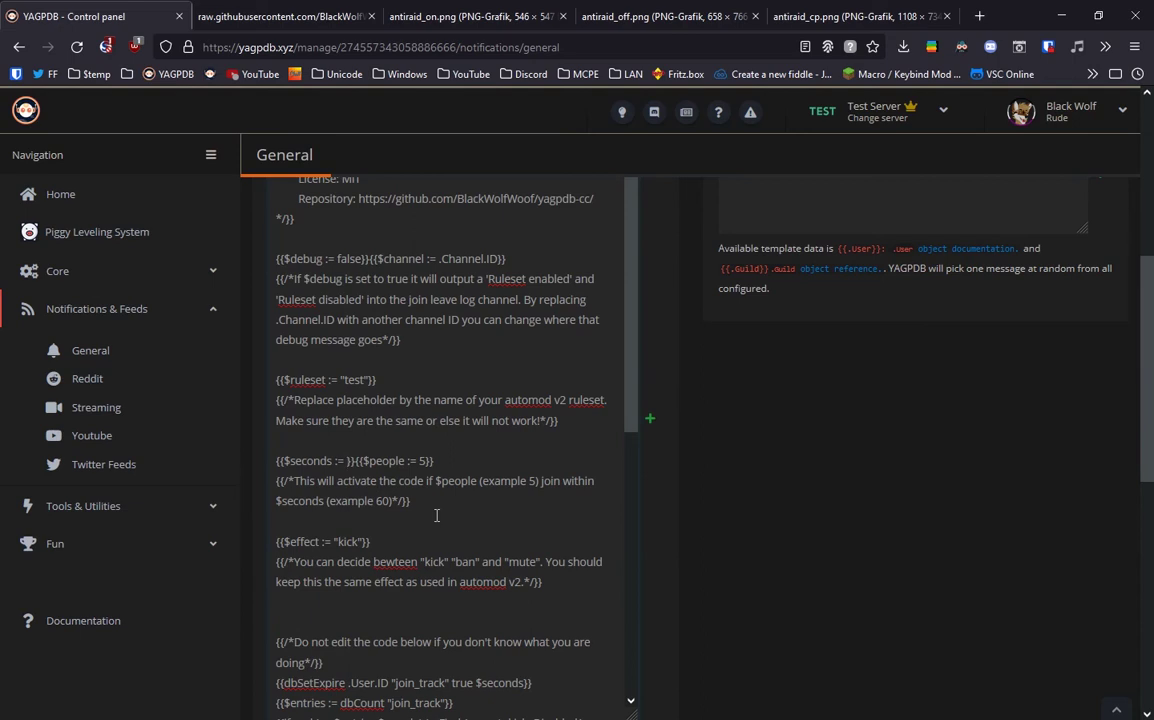
type("300")
key("BackSpace")
key("BackSpace")
key("BackSpace")
type("60")
Examine the $effect setting in the join message code, its "kick", "ban" and "mute" options and the note on matching automod v2
scroll(436, 515, "down", 2)
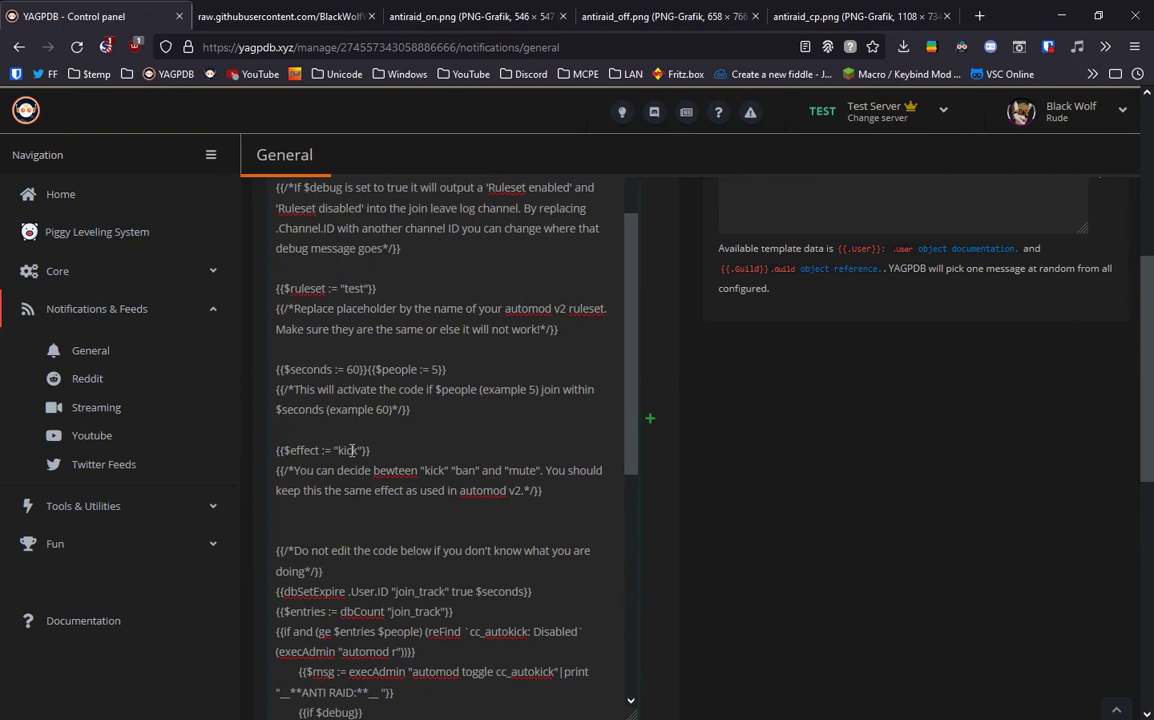
double_click(352, 451)
scroll(315, 344, "down", 2)
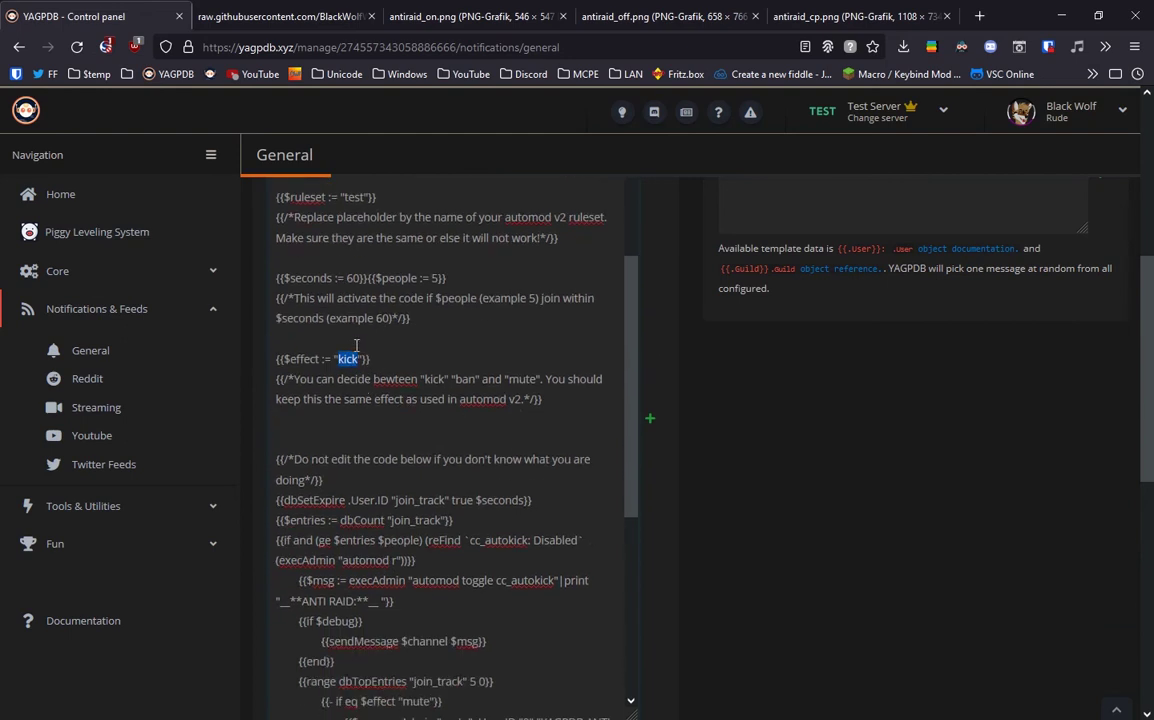
double_click(465, 379)
double_click(522, 379)
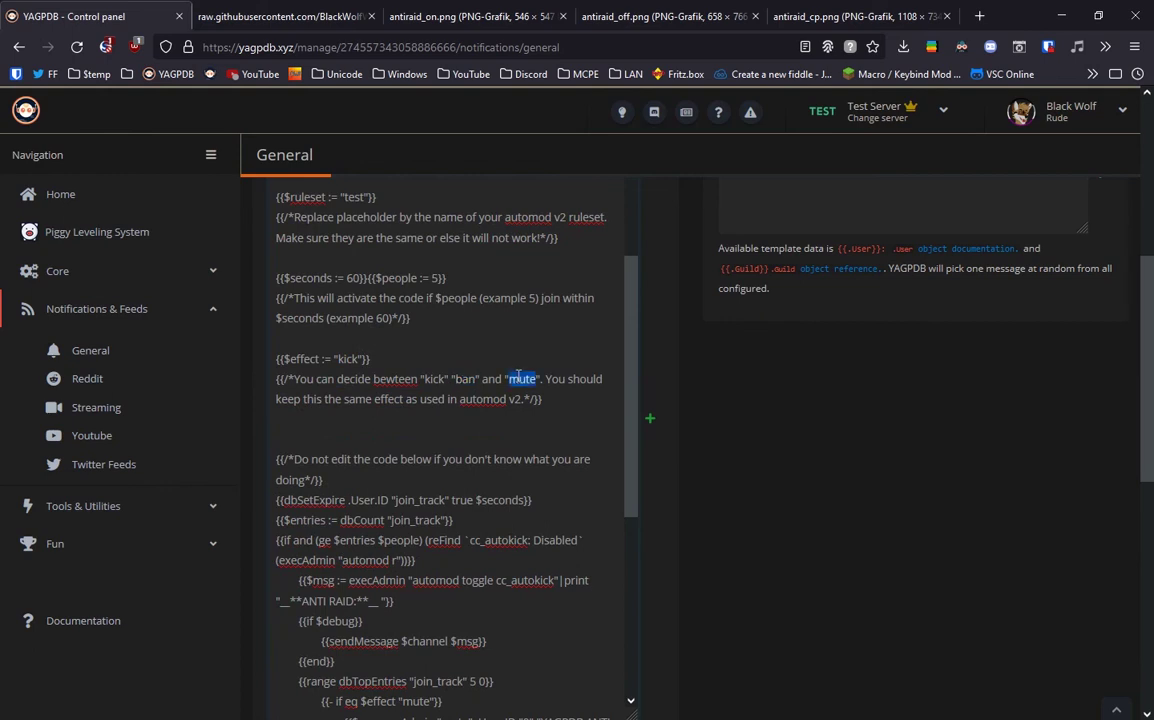
double_click(466, 379)
left_click(530, 379)
double_click(527, 379)
left_click(545, 383)
left_click_drag(459, 399, 524, 400)
left_click(524, 399)
Save the General notification settings with the configured join message code
scroll(702, 449, "up", 3)
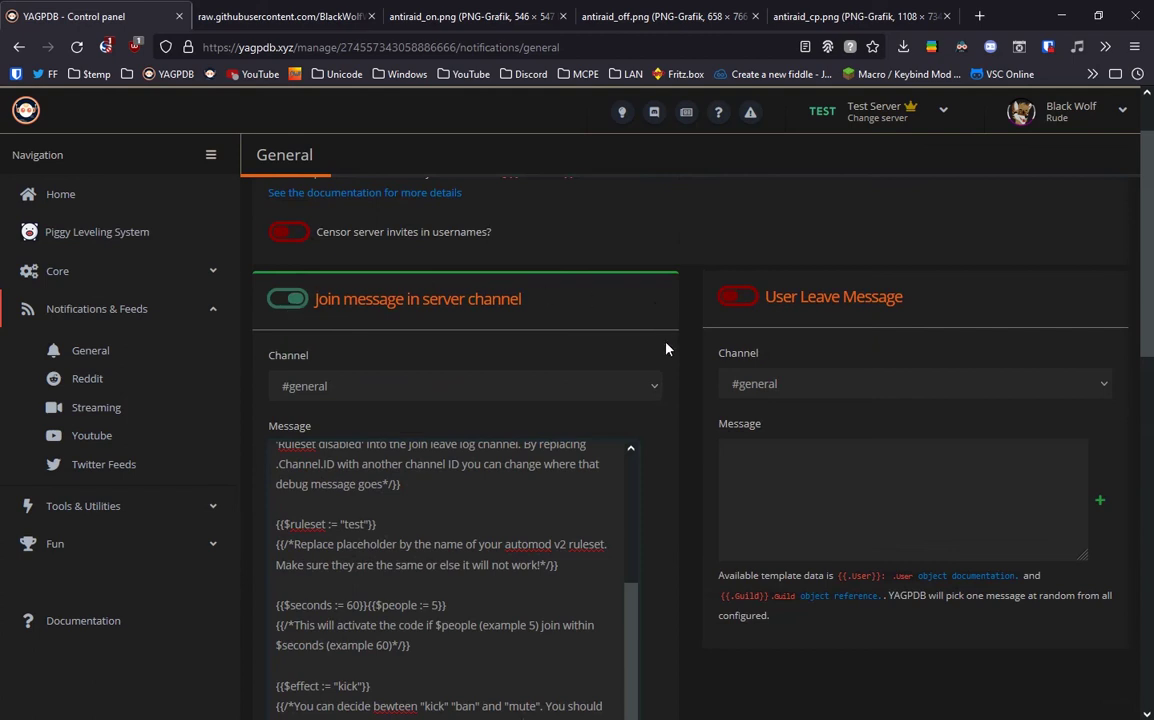
scroll(548, 507, "up", 5)
scroll(600, 450, "down", 7)
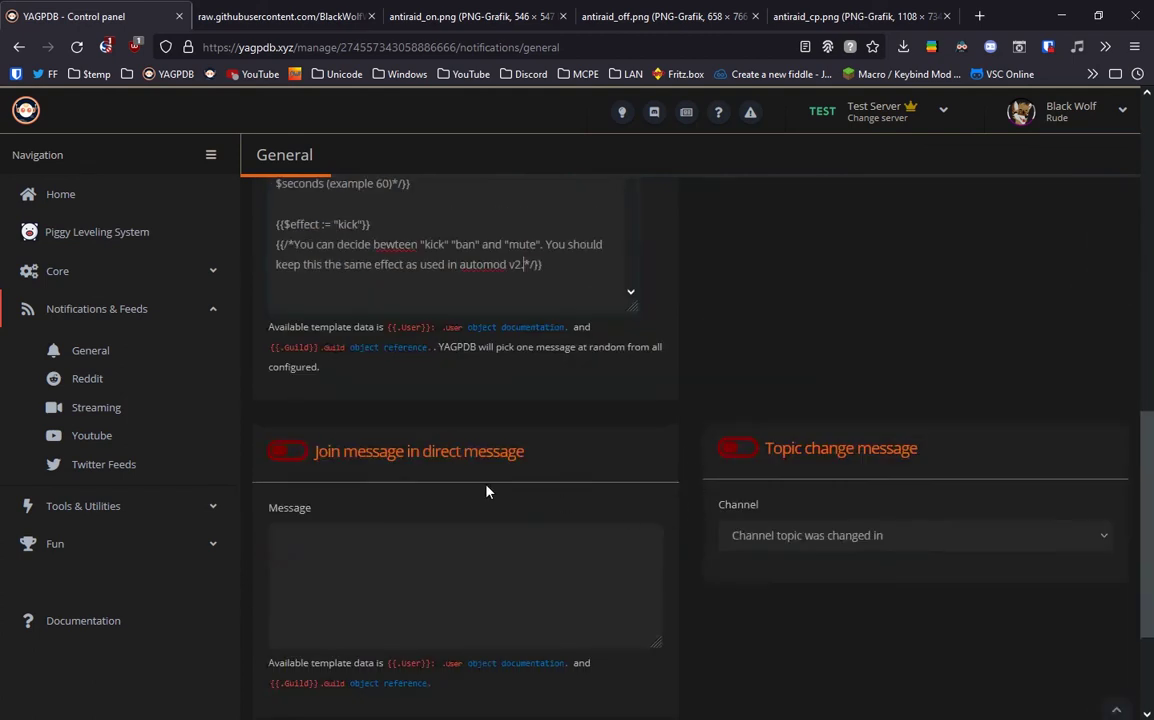
left_click(258, 576)
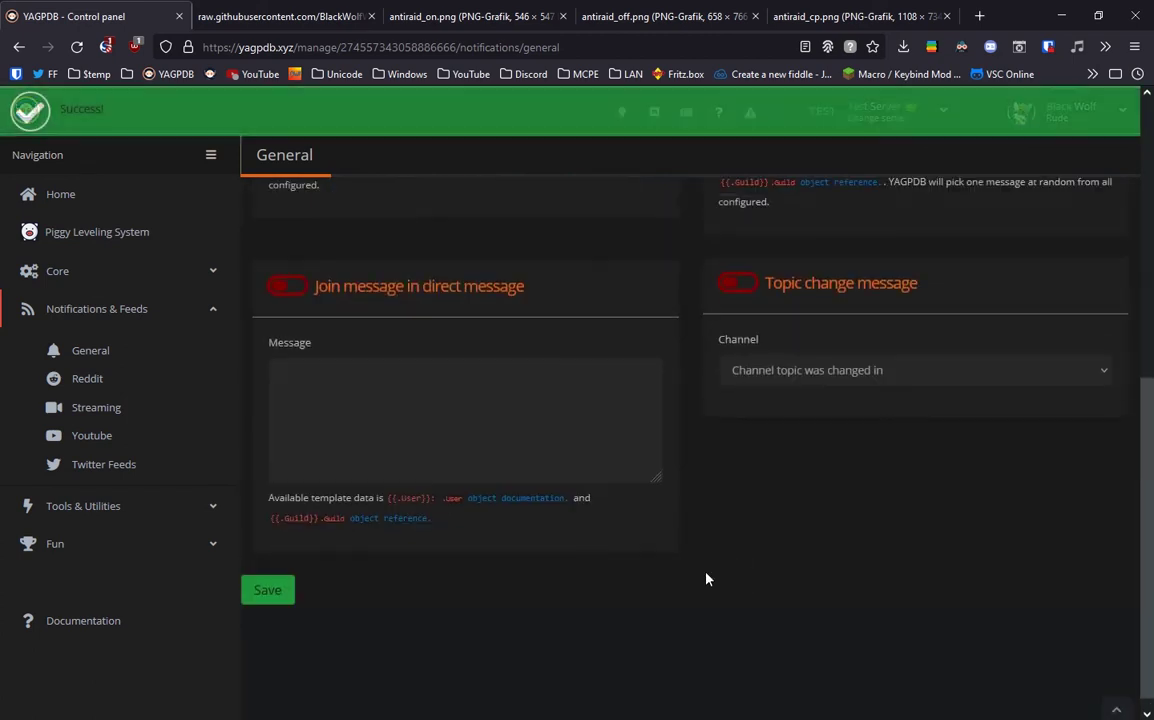
Enlarge the join message code box and review the $seconds and $people line again
scroll(706, 577, "up", 5)
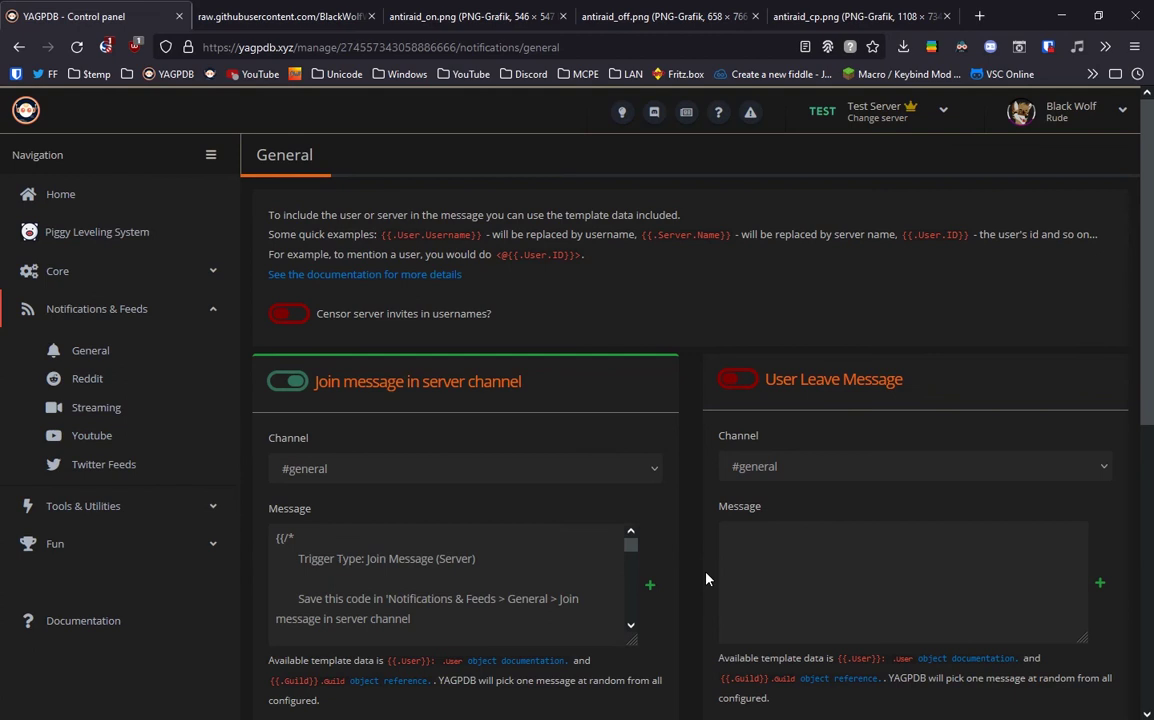
left_click_drag(633, 638, 633, 700)
scroll(634, 700, "down", 3)
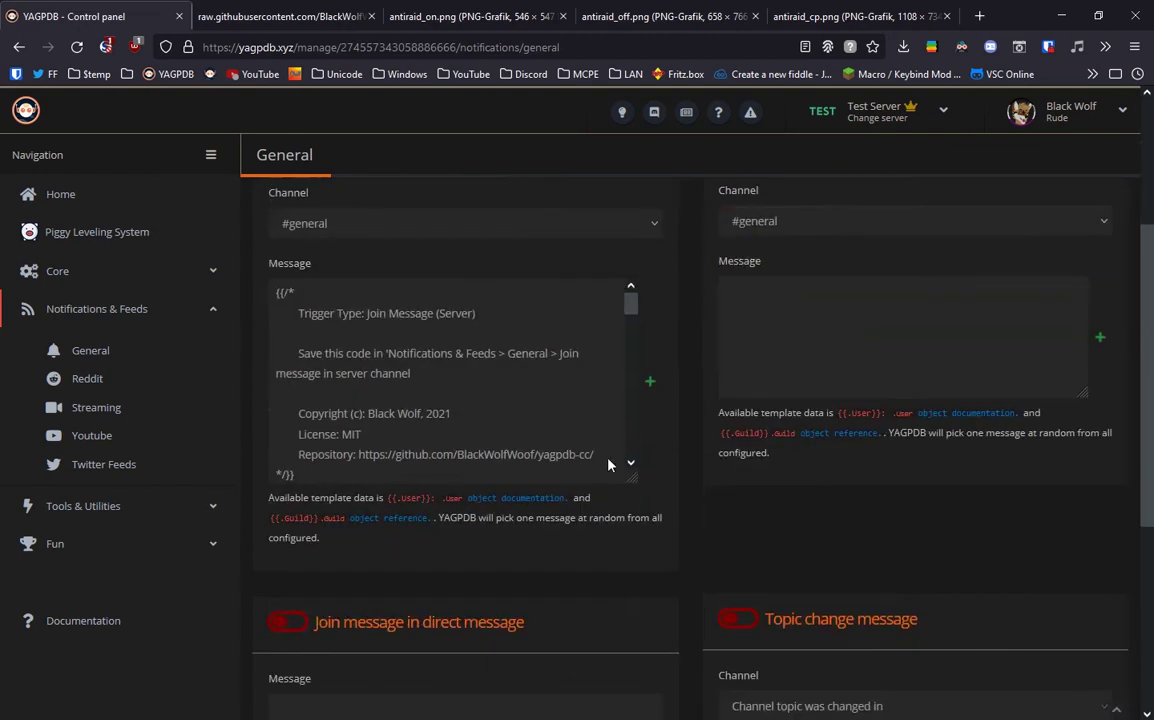
scroll(425, 419, "down", 3)
scroll(389, 378, "down", 2)
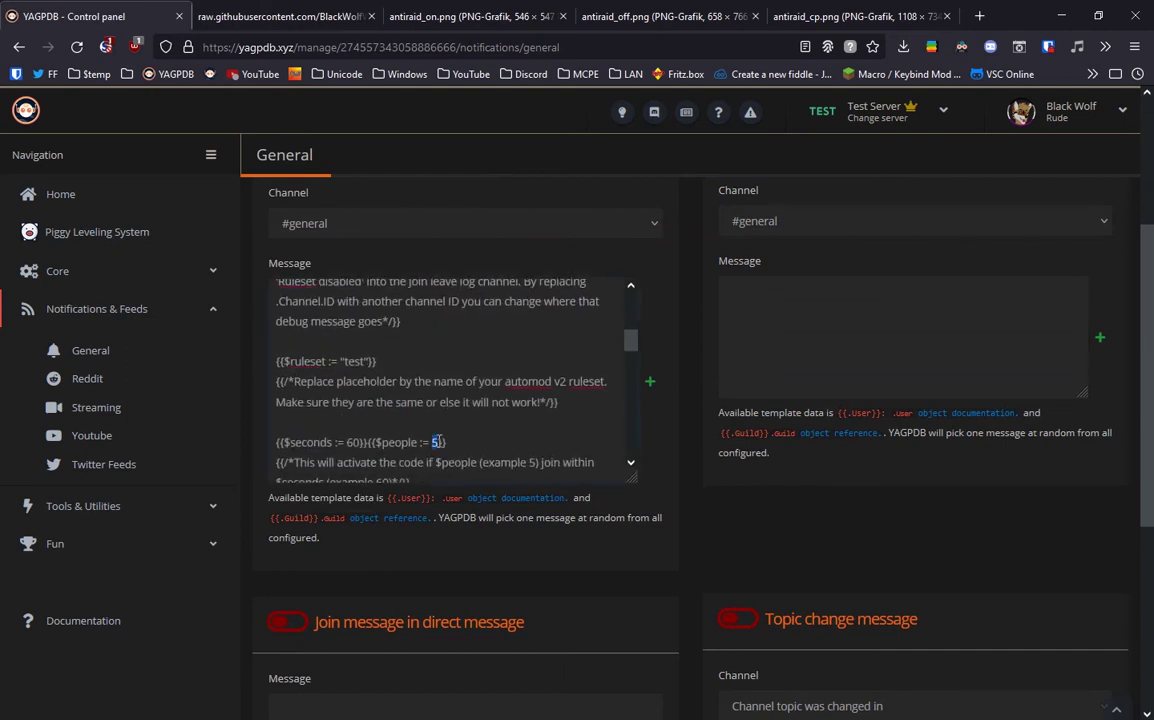
left_click(364, 442)
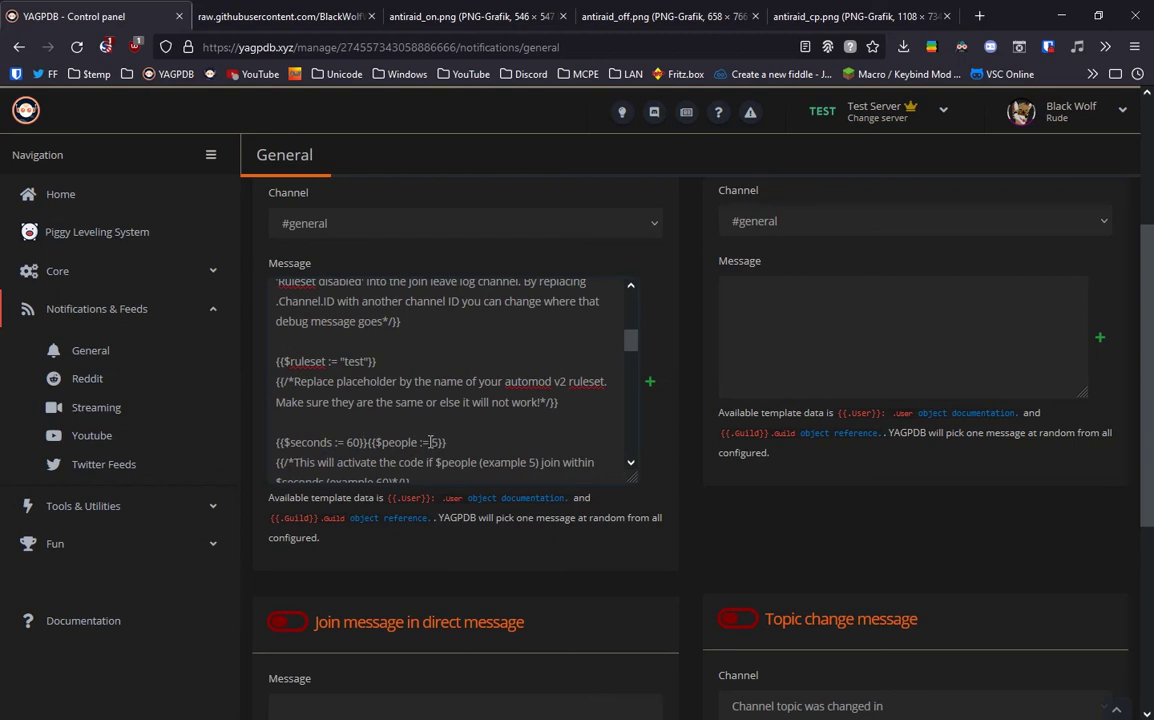